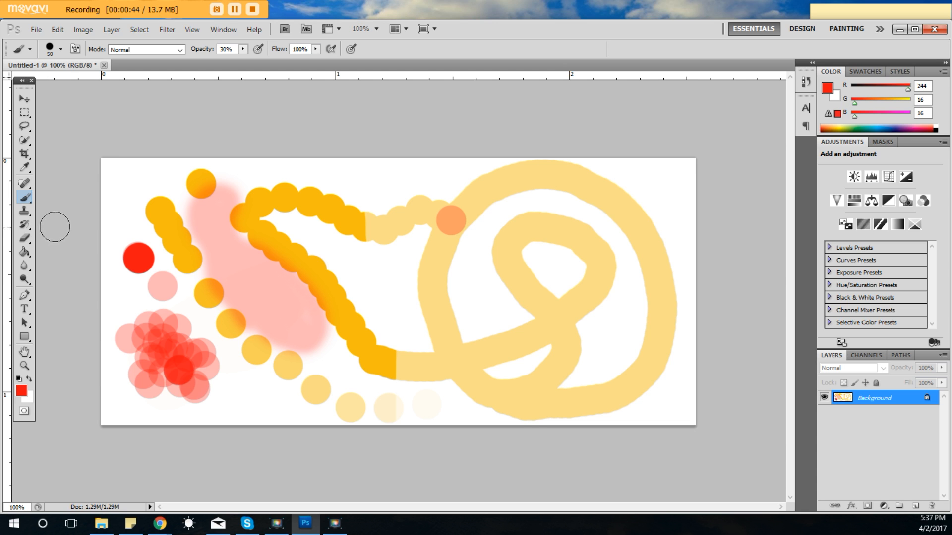
Switch to the Paint Bucket and set the foreground color to blue, RGB 51, 21, 232.
click(24, 254)
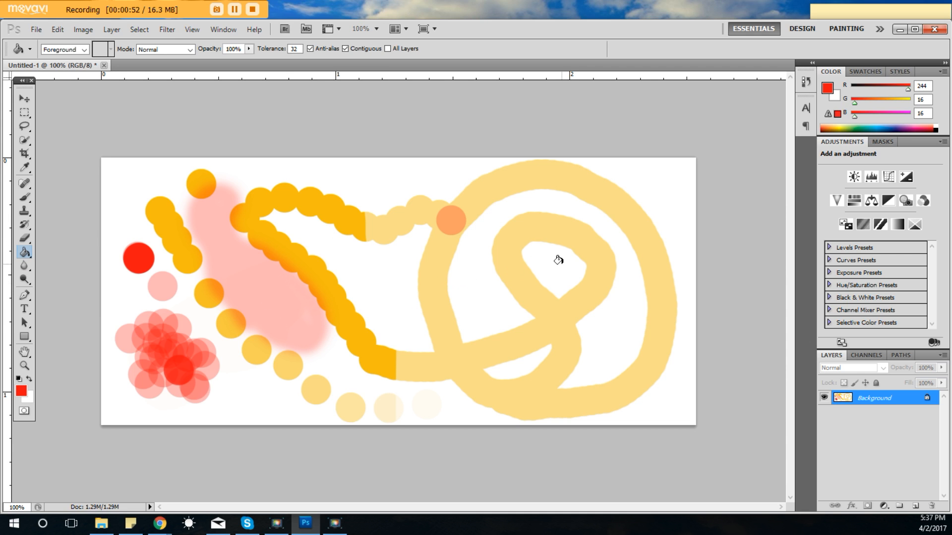
click(21, 391)
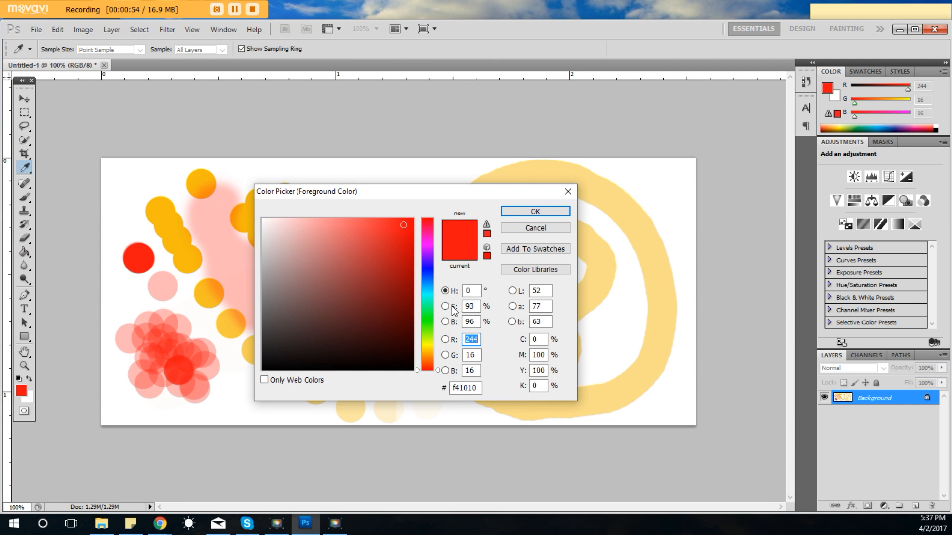
click(427, 265)
mouse_move(406, 235)
mouse_down()
mouse_move(383, 237)
mouse_move(399, 232)
mouse_up()
click(535, 211)
key(g)
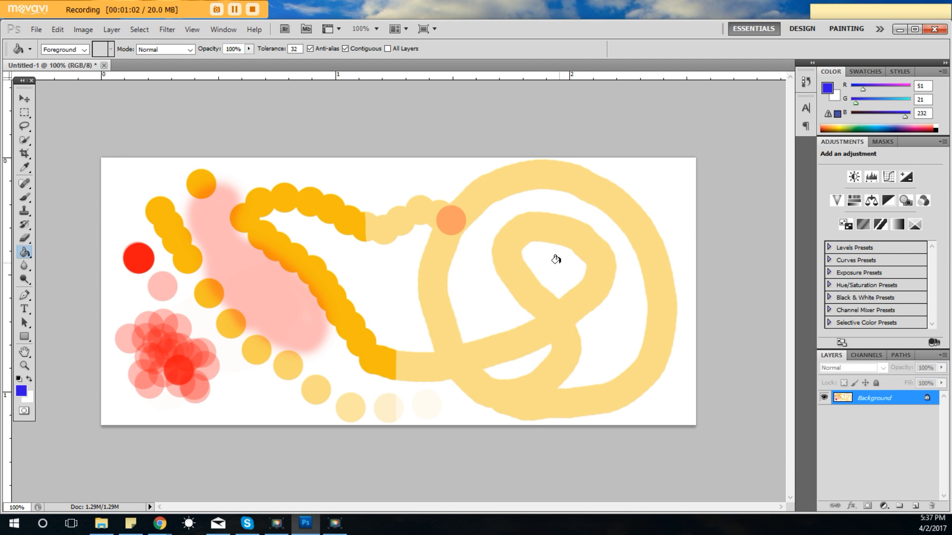
Fill the white areas enclosed by the yellow loops and the adjoining orange outline with blue.
click(555, 258)
click(511, 302)
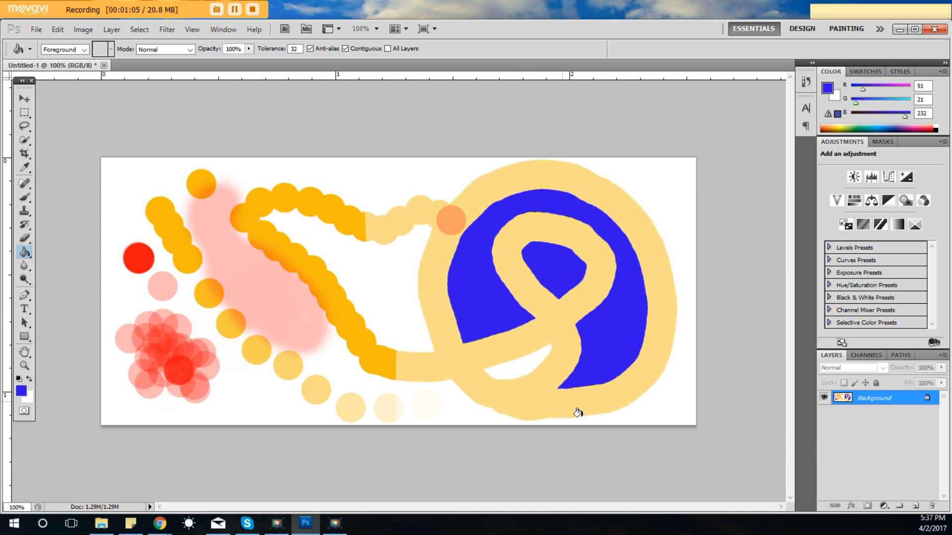
click(516, 368)
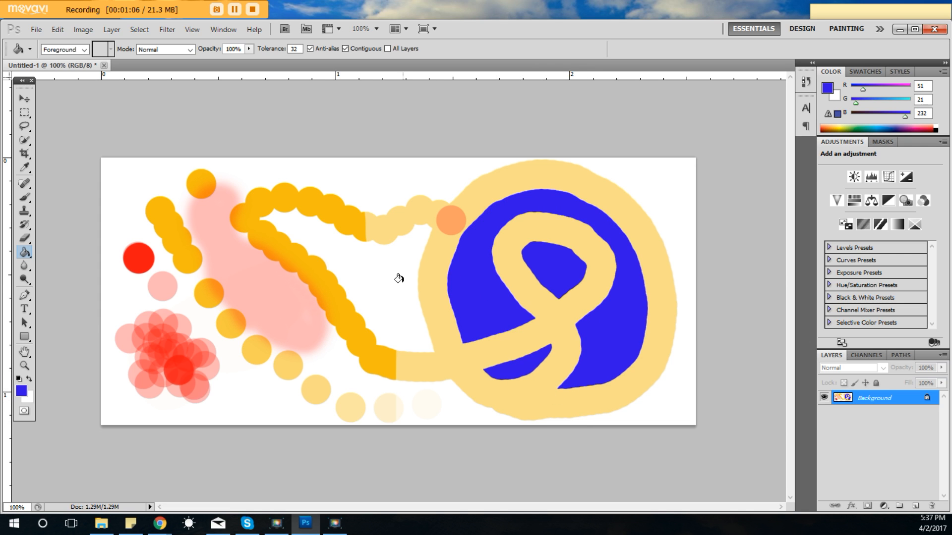
click(397, 321)
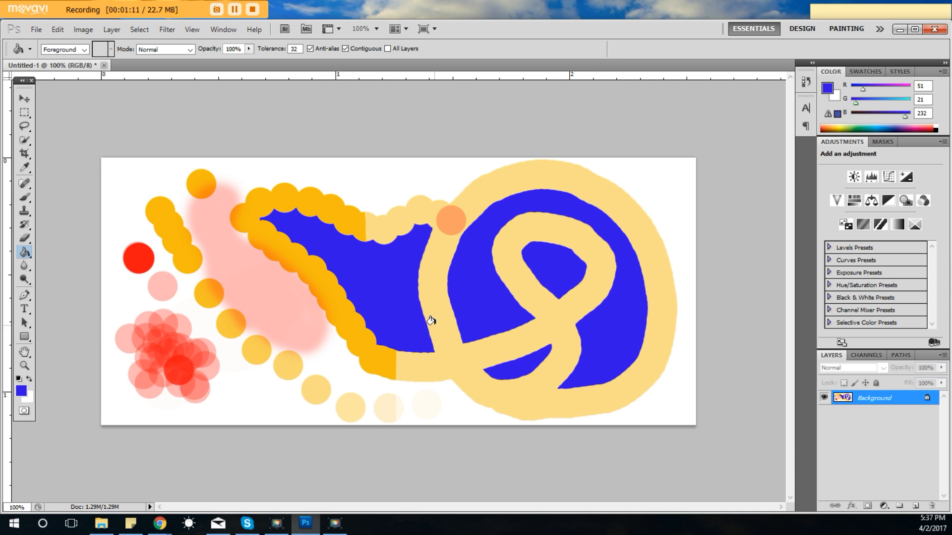
Draw a short blue stroke with a 9 px brush in the upper-right corner of the canvas.
click(25, 197)
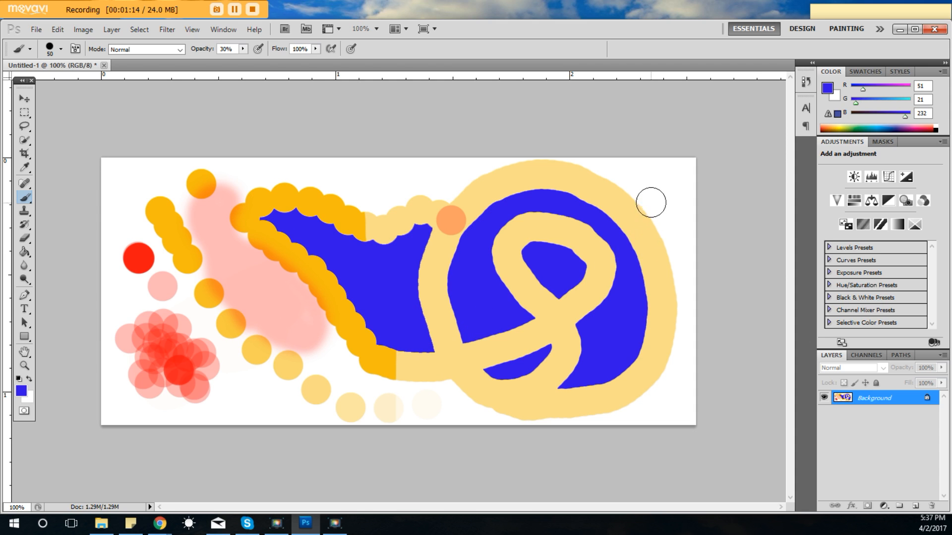
click(61, 49)
drag(46, 84, 24, 83)
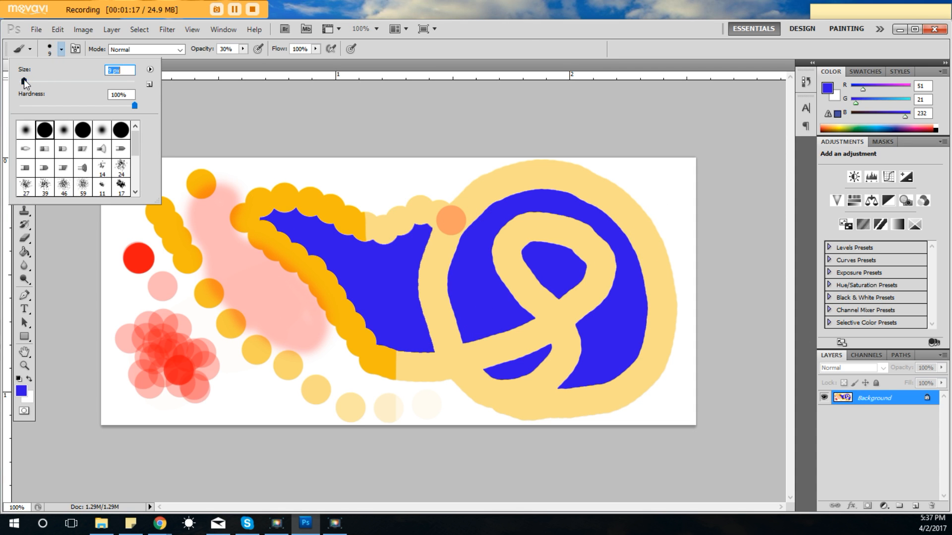
click(637, 171)
drag(636, 171, 667, 165)
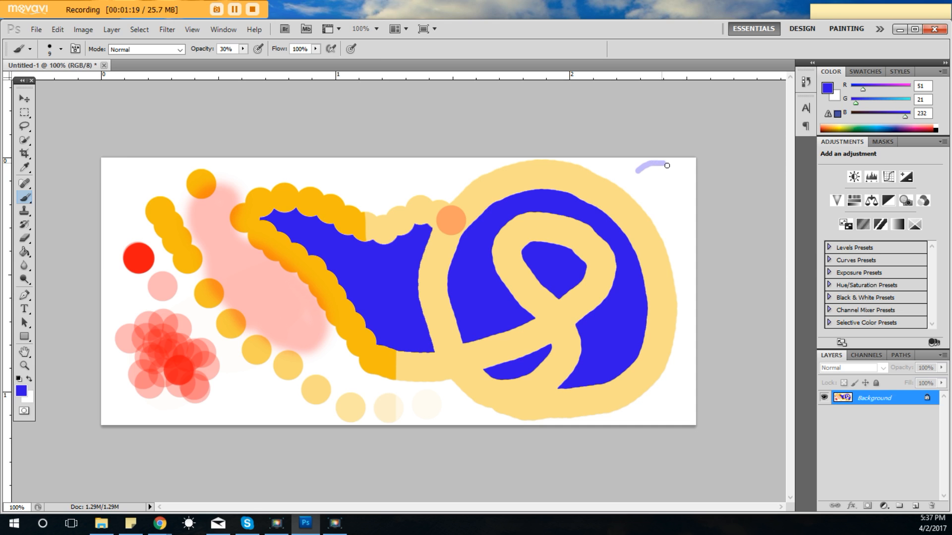
Raise the brush opacity to 100% and draw a small closed blue outline in the canvas's upper-right corner.
click(243, 48)
drag(241, 60, 285, 60)
click(635, 171)
mouse_move(635, 172)
mouse_down()
mouse_move(670, 170)
mouse_move(677, 210)
mouse_move(638, 184)
mouse_up()
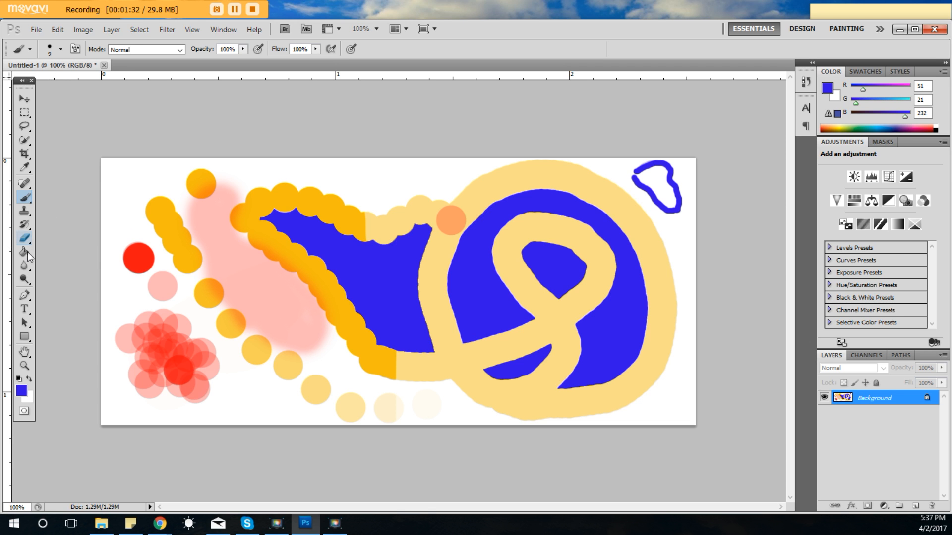
Set the foreground color to red, RGB 232, 21, 21, and fill the inside of the small blue outline.
key(i)
click(21, 391)
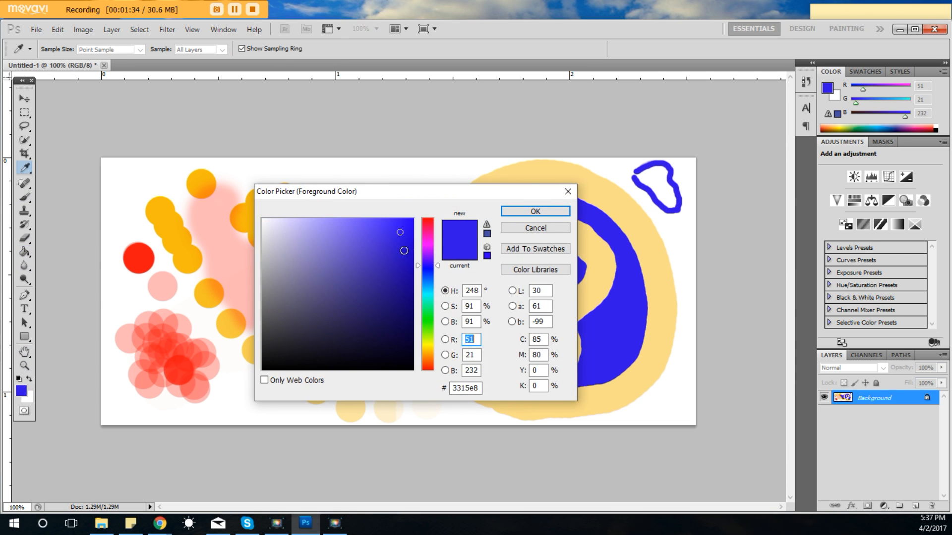
drag(429, 233, 429, 218)
click(533, 210)
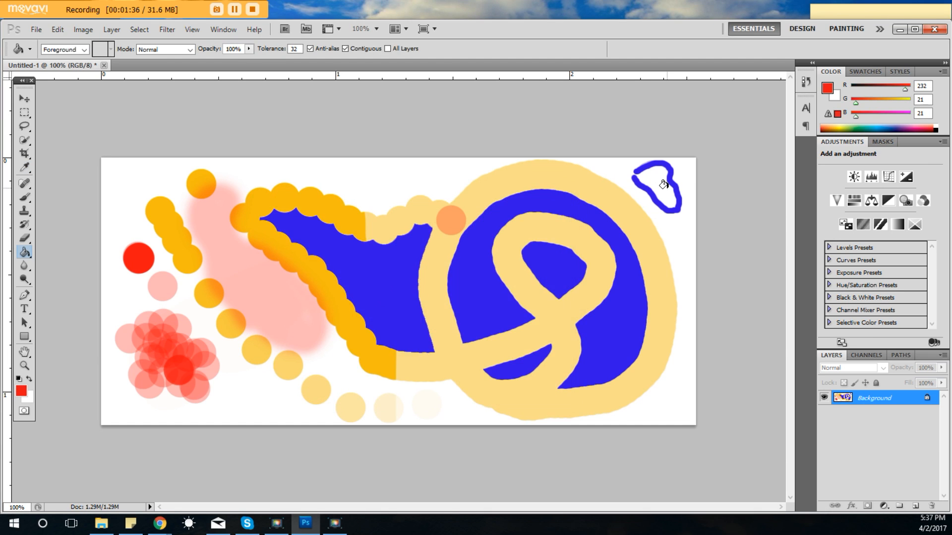
click(660, 189)
Undo the red fill and the small blue outline.
click(57, 33)
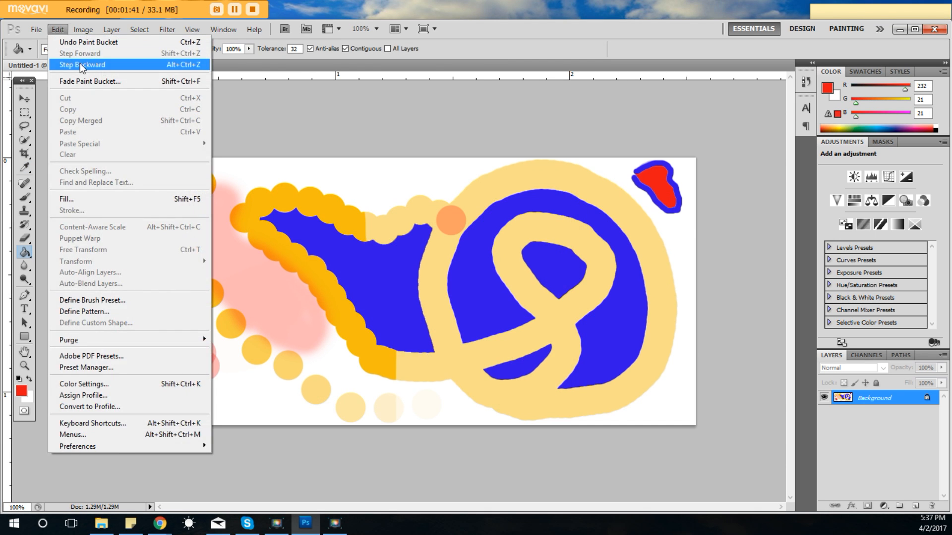
click(79, 63)
click(57, 29)
click(77, 63)
Brush a small red outline with a gap left in it in the canvas's upper-right corner.
click(24, 197)
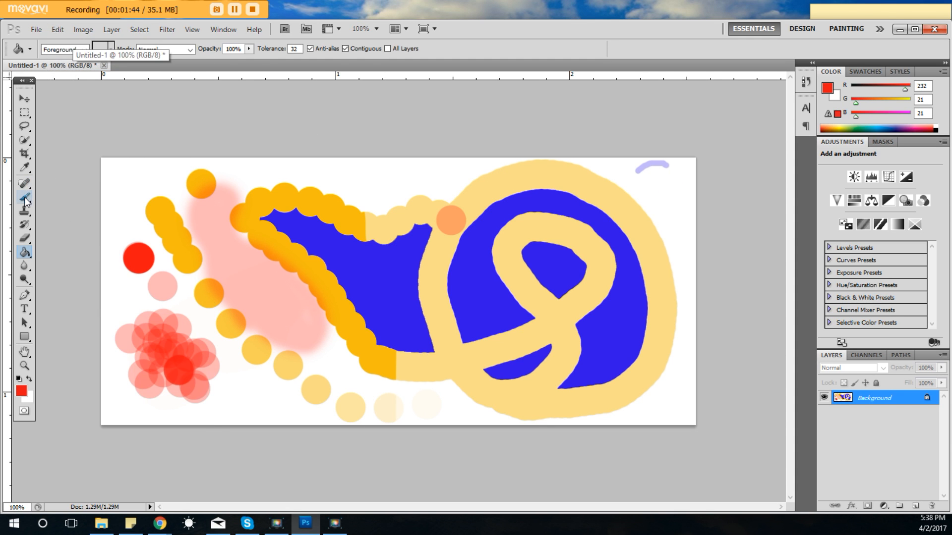
click(639, 171)
mouse_move(639, 170)
mouse_down()
mouse_move(660, 165)
mouse_move(682, 205)
mouse_move(644, 177)
mouse_up()
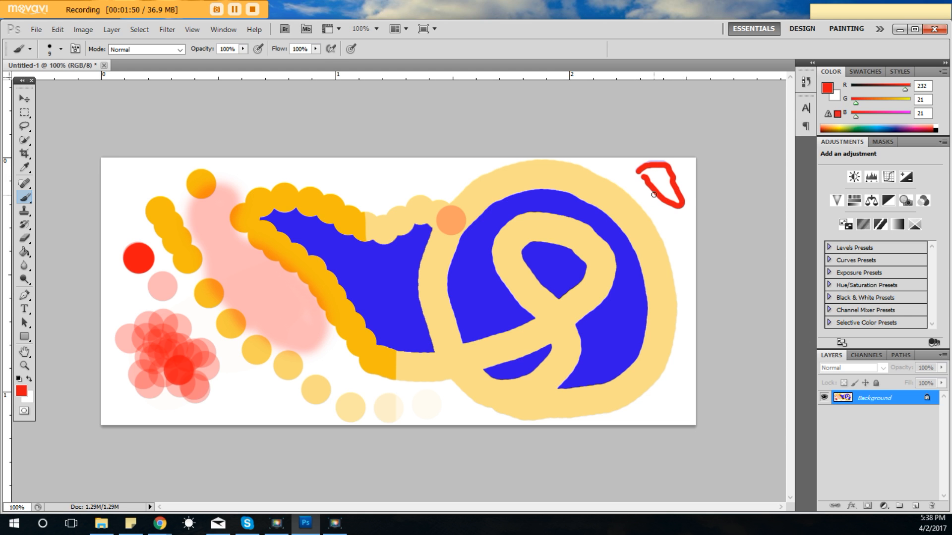
Set the foreground color to black (#000000) and apply the Paint Bucket inside the open red outline.
key(i)
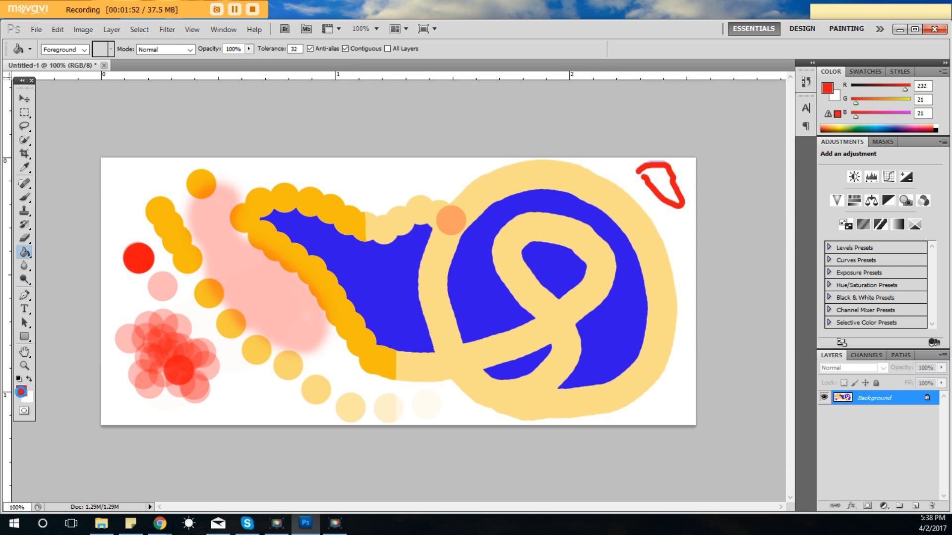
click(21, 391)
drag(353, 308, 415, 371)
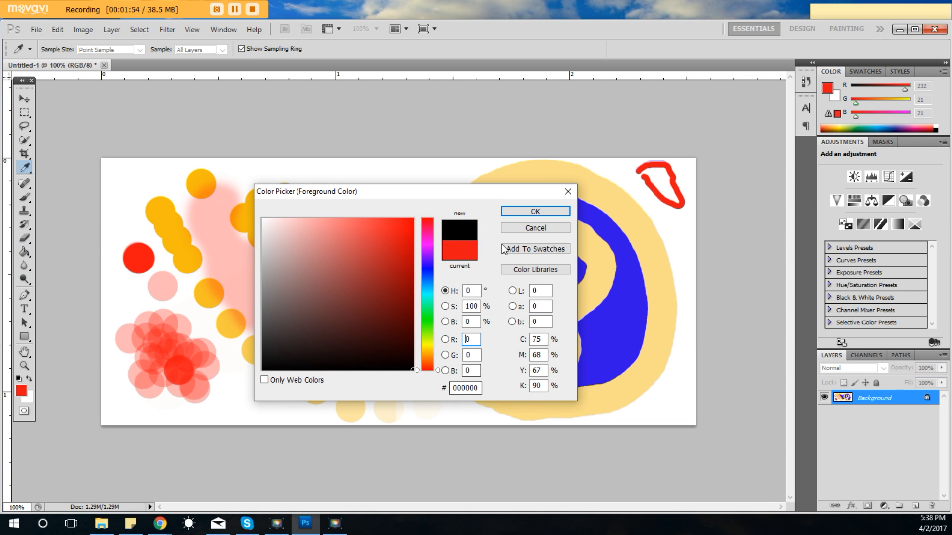
click(534, 212)
key(g)
click(660, 178)
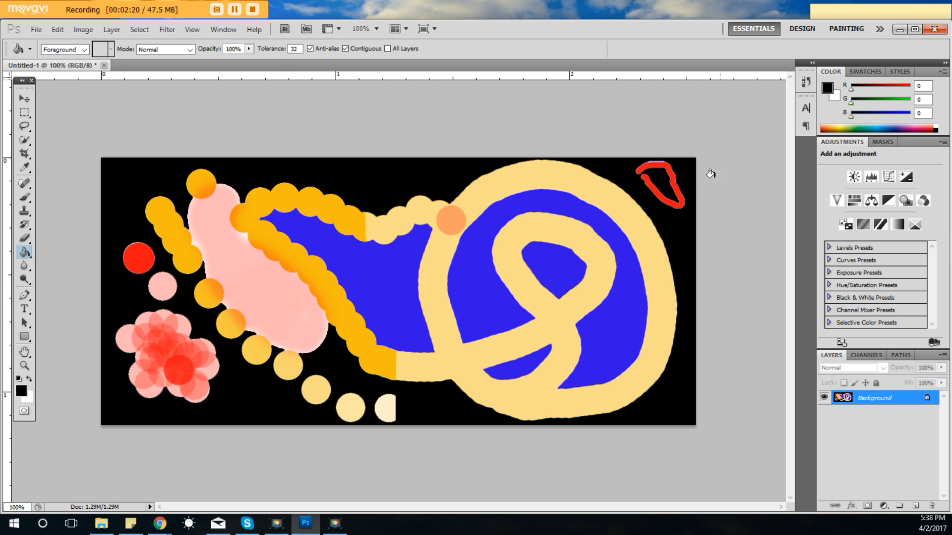
Fill all the blue areas inside the yellow loops and the orange outline with black.
click(631, 318)
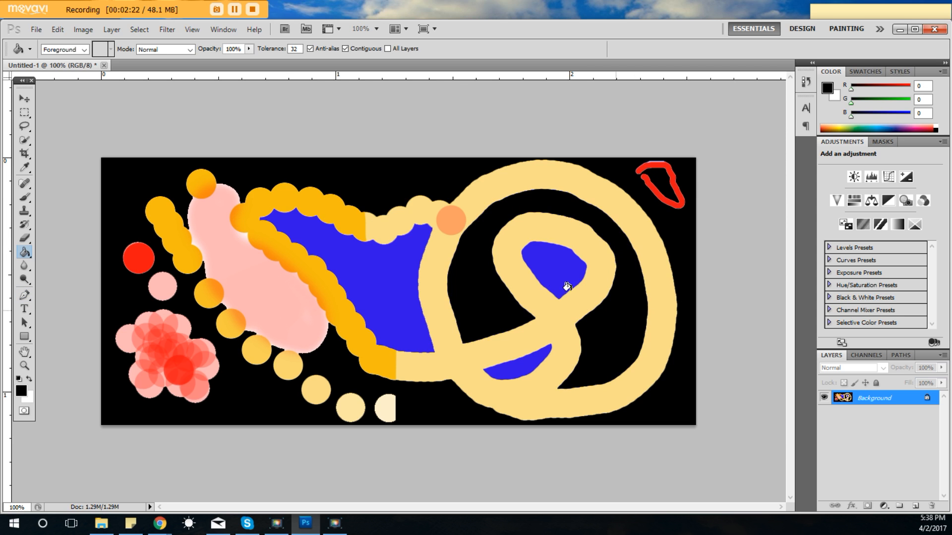
click(541, 275)
click(527, 369)
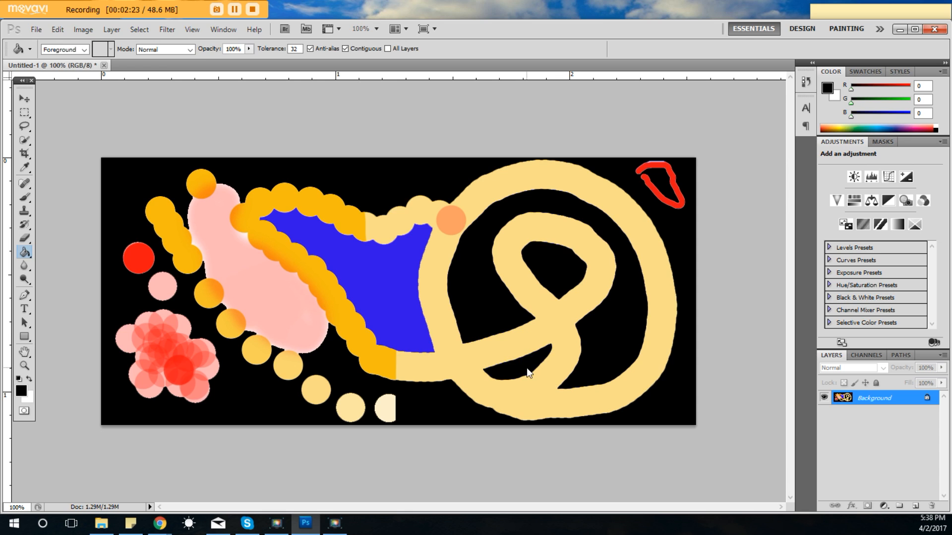
click(365, 278)
Fill the pink patch with black and undo that fill.
click(271, 289)
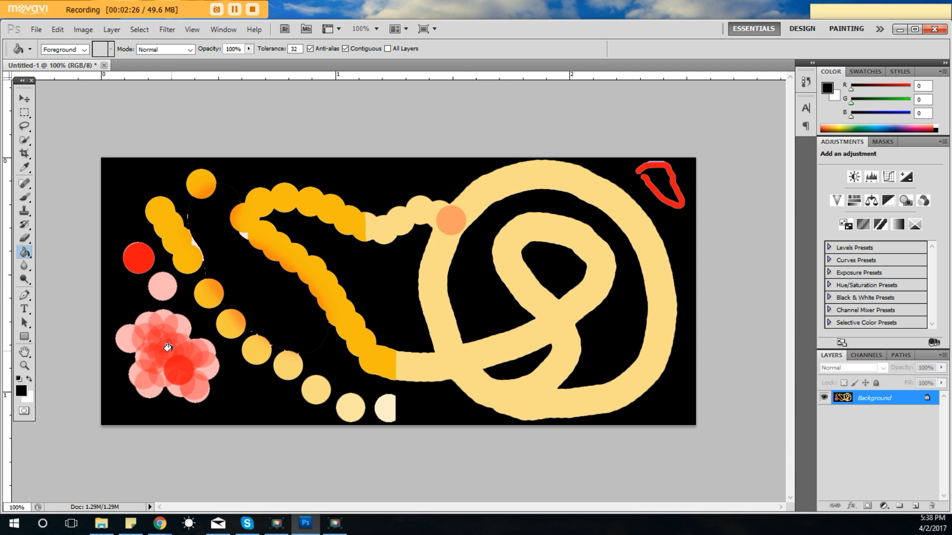
click(58, 31)
click(68, 65)
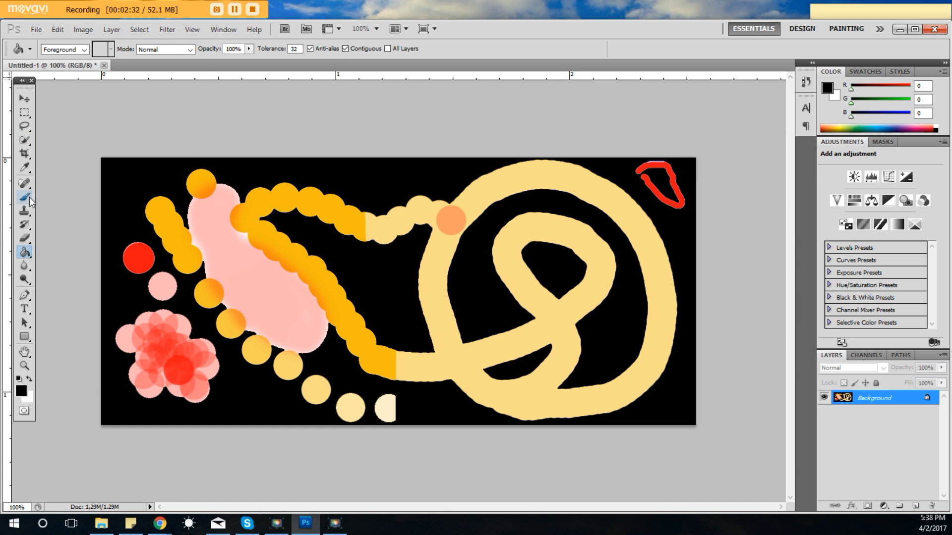
click(36, 31)
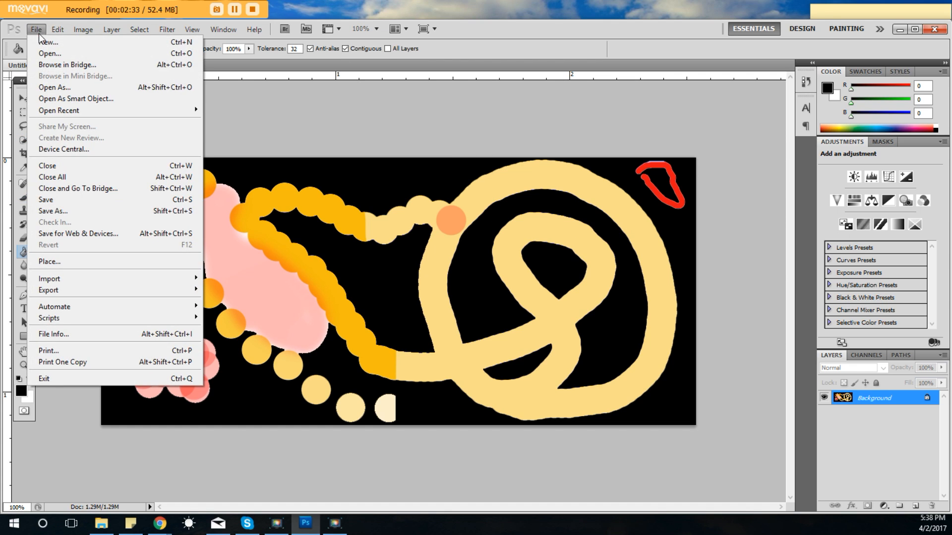
click(356, 101)
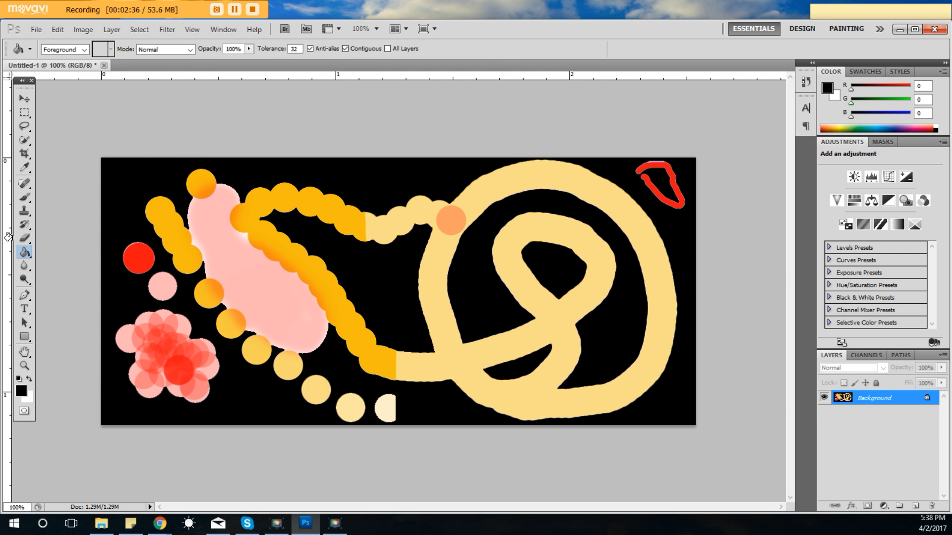
Enlarge the brush to 149 px and paint over all remaining shapes until the whole canvas is black.
click(26, 195)
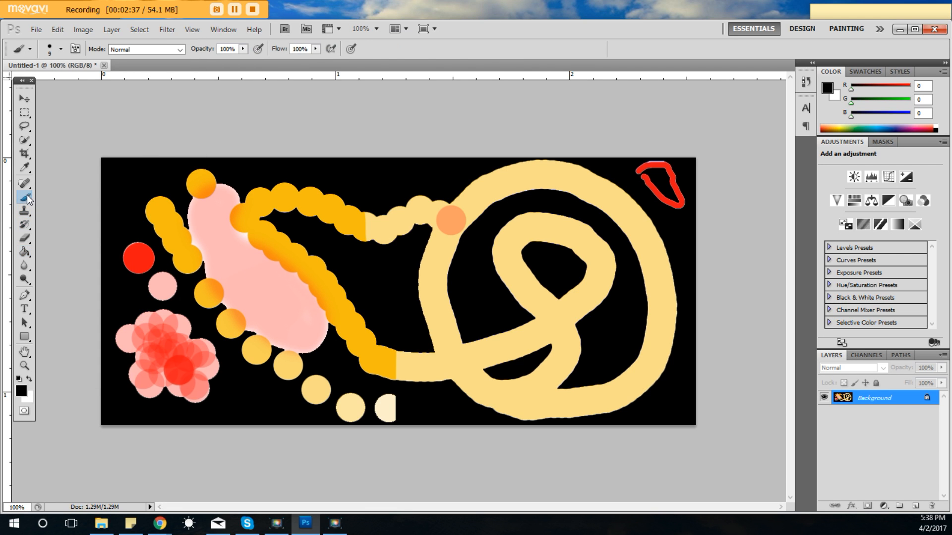
click(60, 49)
drag(24, 82, 92, 83)
mouse_move(627, 181)
mouse_down()
mouse_move(718, 168)
mouse_move(766, 177)
mouse_move(765, 265)
mouse_move(605, 303)
mouse_move(736, 377)
mouse_move(371, 494)
mouse_move(107, 472)
mouse_move(275, 317)
mouse_move(321, 299)
mouse_move(186, 394)
mouse_move(117, 338)
mouse_move(177, 202)
mouse_up()
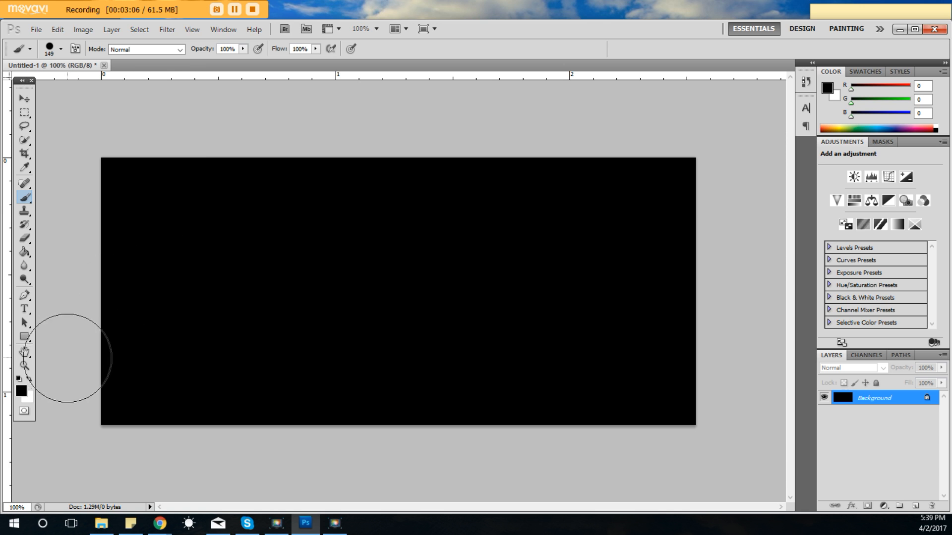
Set the foreground color to near-white, RGB 252, 252, 252, and stamp a 149 px circle at the canvas's lower center.
click(21, 391)
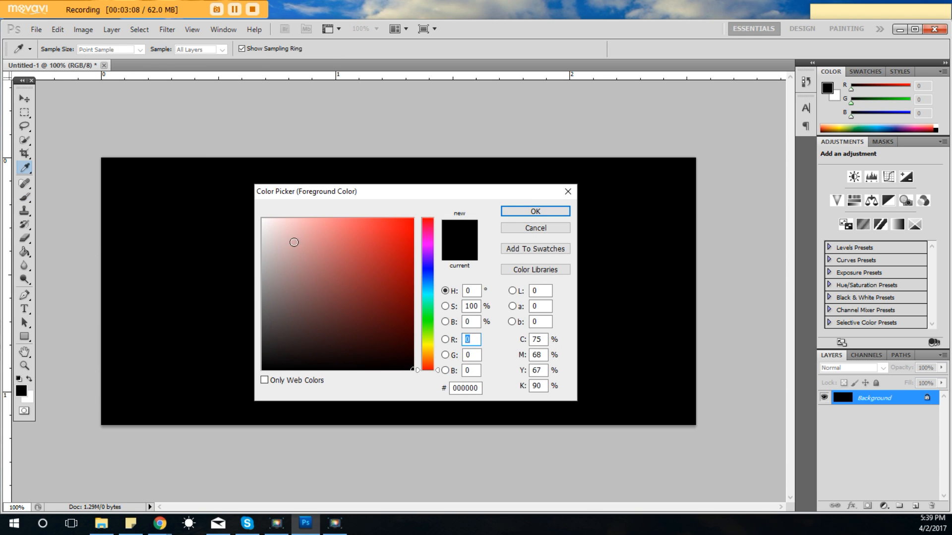
click(263, 220)
click(527, 213)
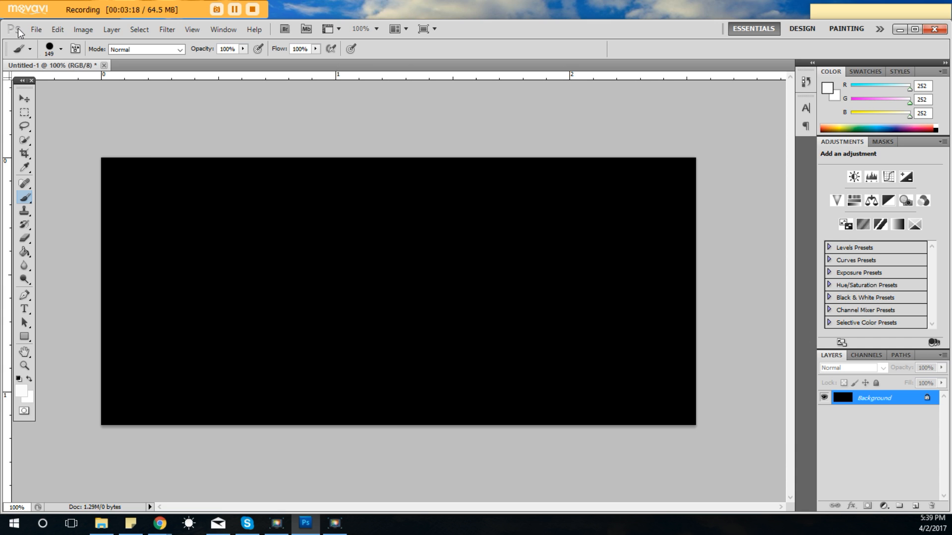
click(61, 48)
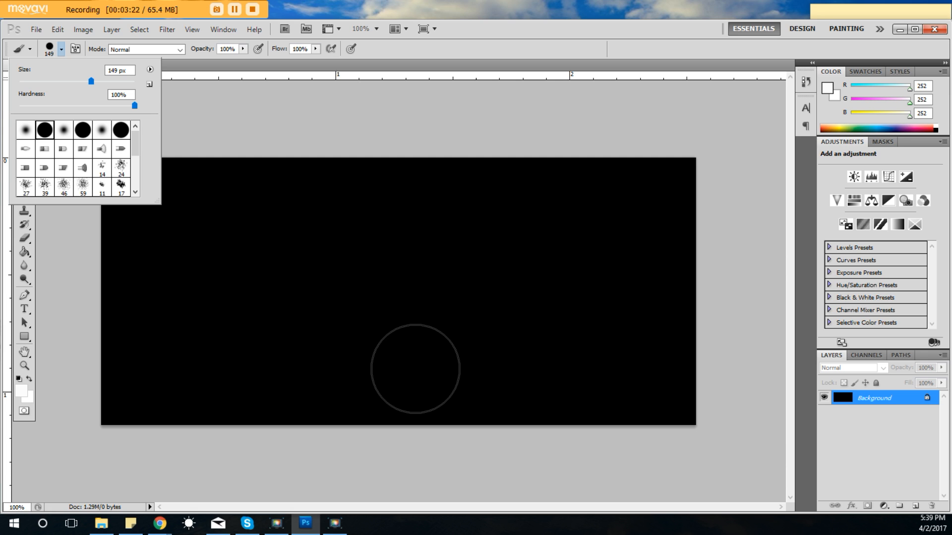
click(415, 370)
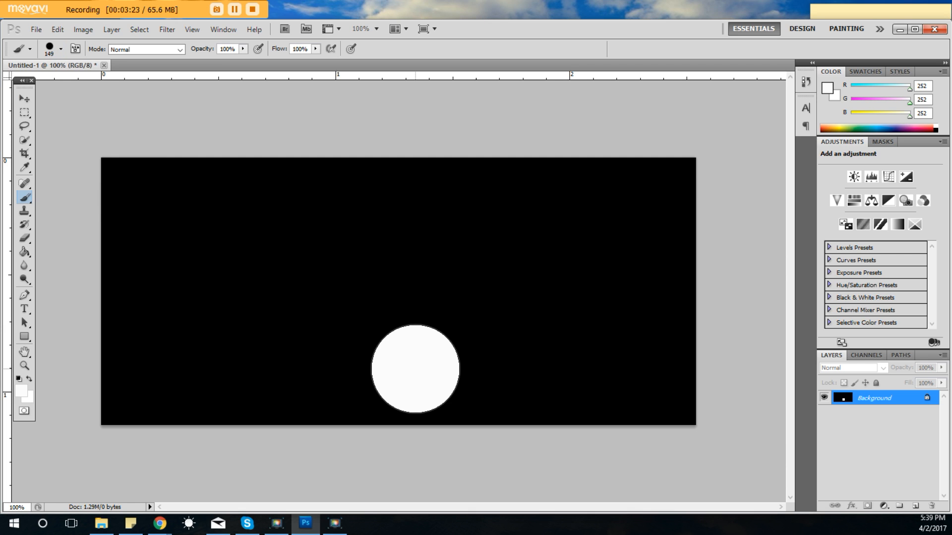
Reduce the brush size to 108 px and stamp a second white circle on top of the large one.
click(61, 49)
drag(92, 87, 79, 81)
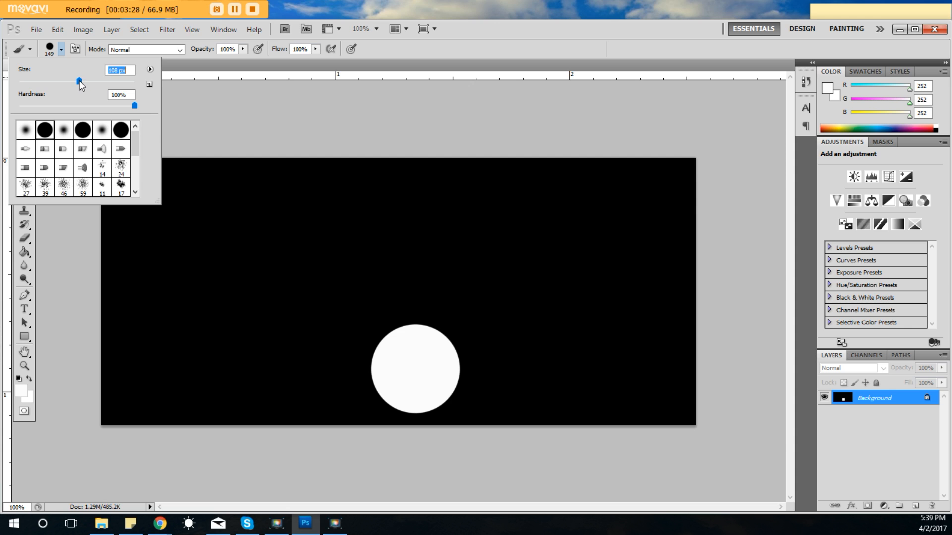
key(Return)
click(413, 301)
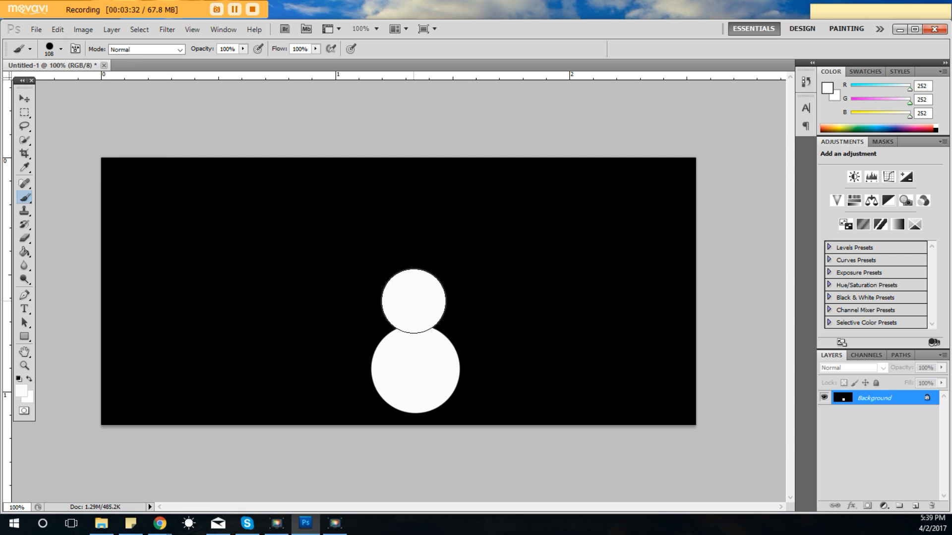
Reduce the brush size to 71 px and stamp a white head circle above the middle one.
click(61, 49)
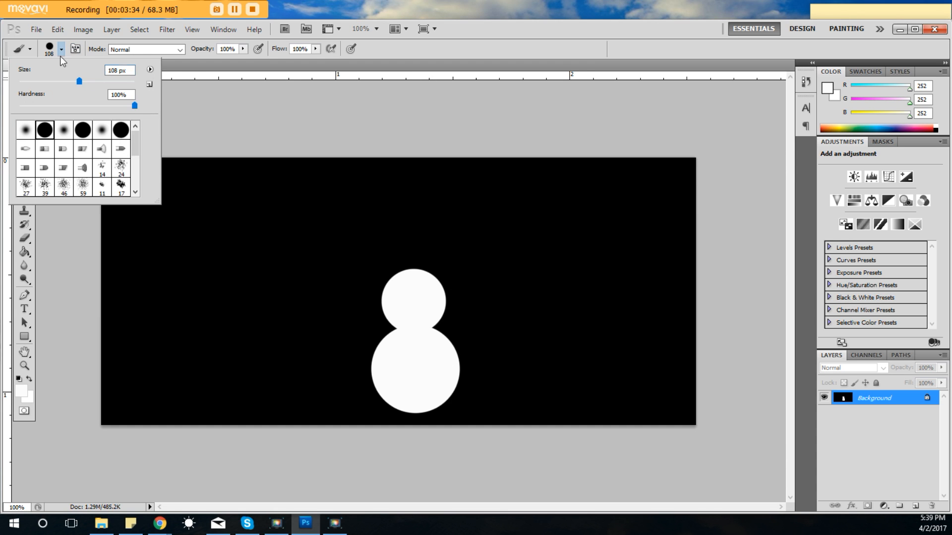
drag(80, 81, 60, 83)
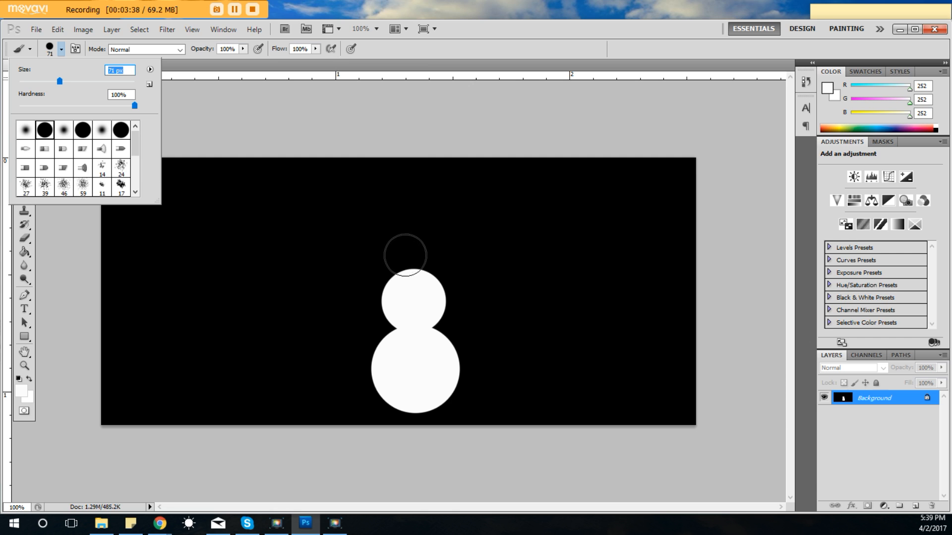
click(412, 251)
click(411, 252)
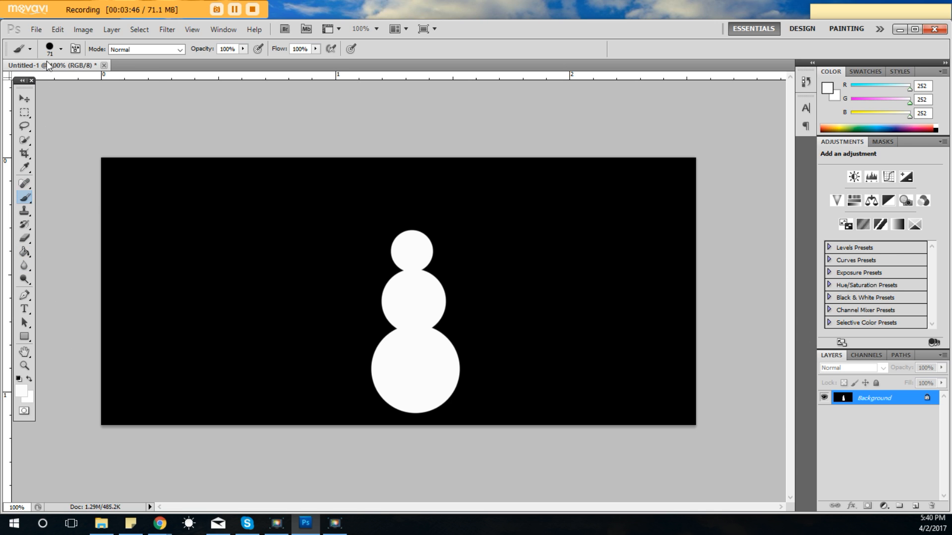
Reduce the brush size to 7 px and set the foreground color to orange, RGB 247, 160, 8.
click(61, 48)
drag(59, 84, 23, 85)
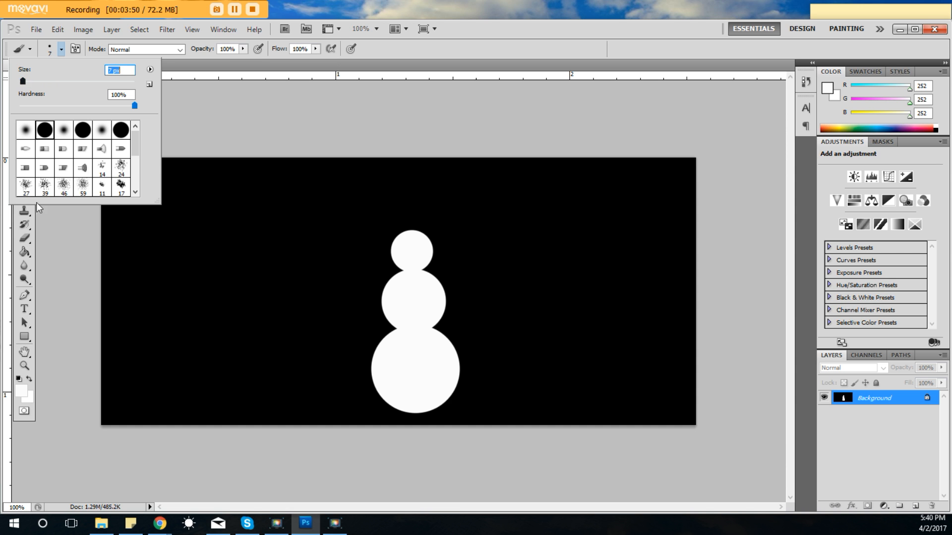
click(28, 390)
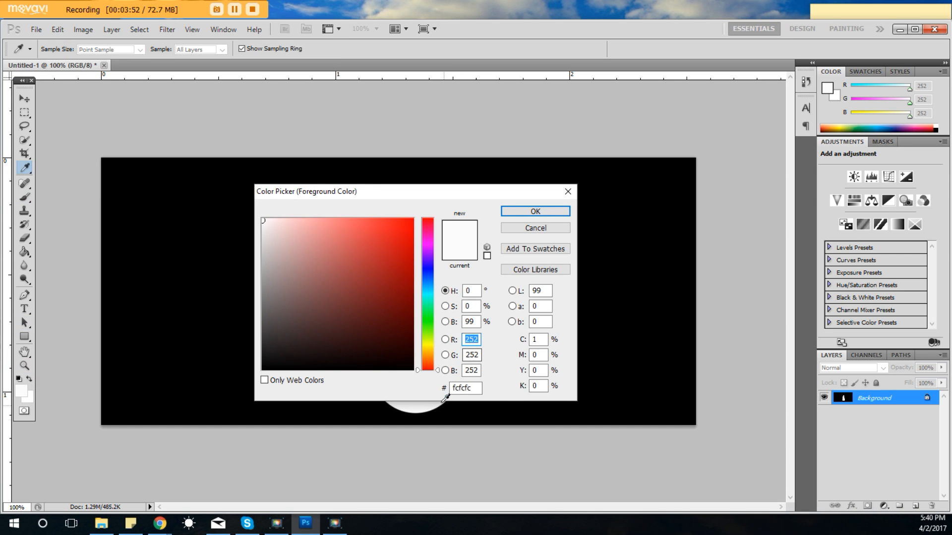
drag(435, 366, 428, 354)
click(408, 224)
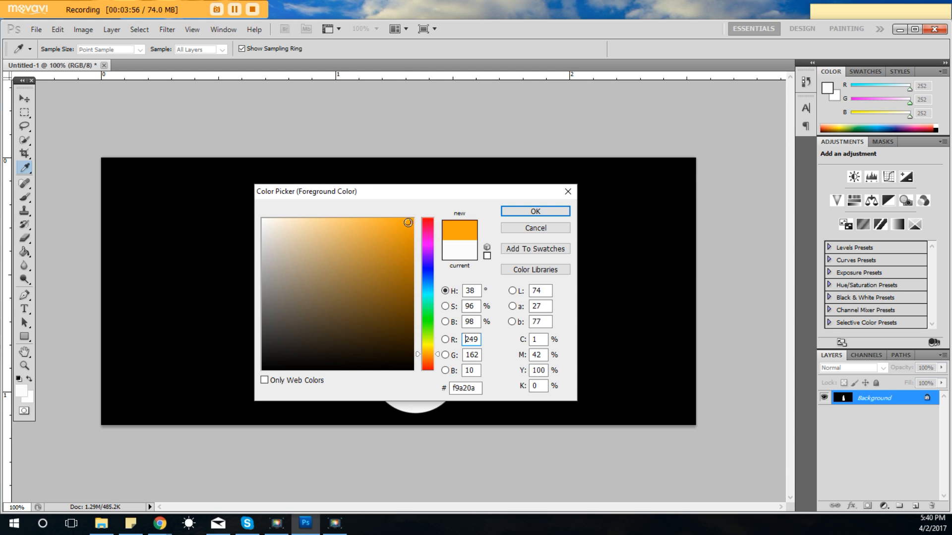
click(555, 212)
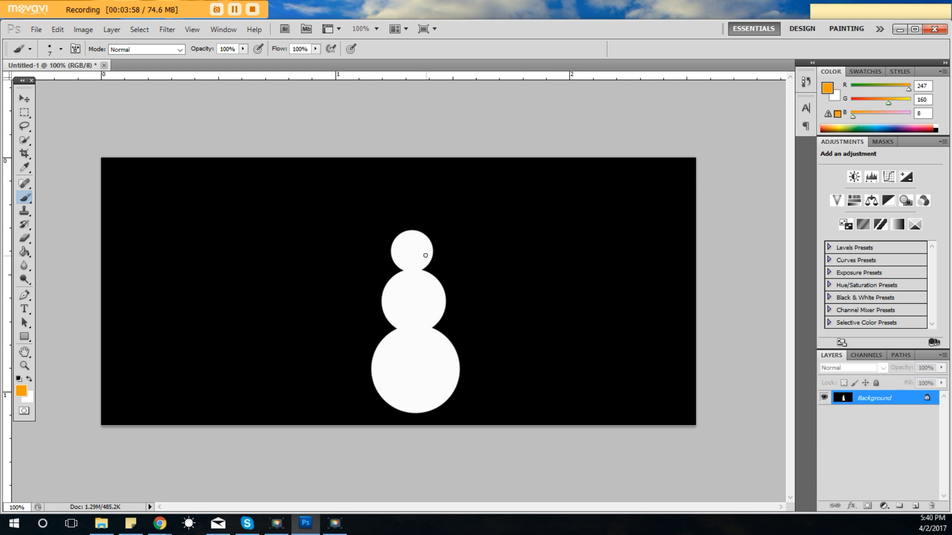
Reduce the brush size to 4 px and draw a pointed carrot-nose outline extending past the right edge of the snowman's head.
click(60, 50)
key(Down)
key(Down)
key(Down)
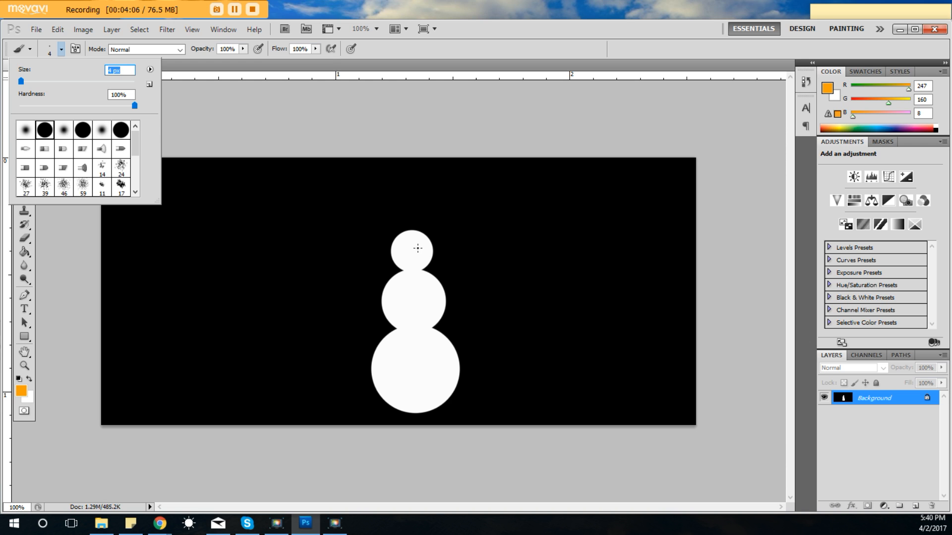
key(Return)
drag(416, 248, 431, 250)
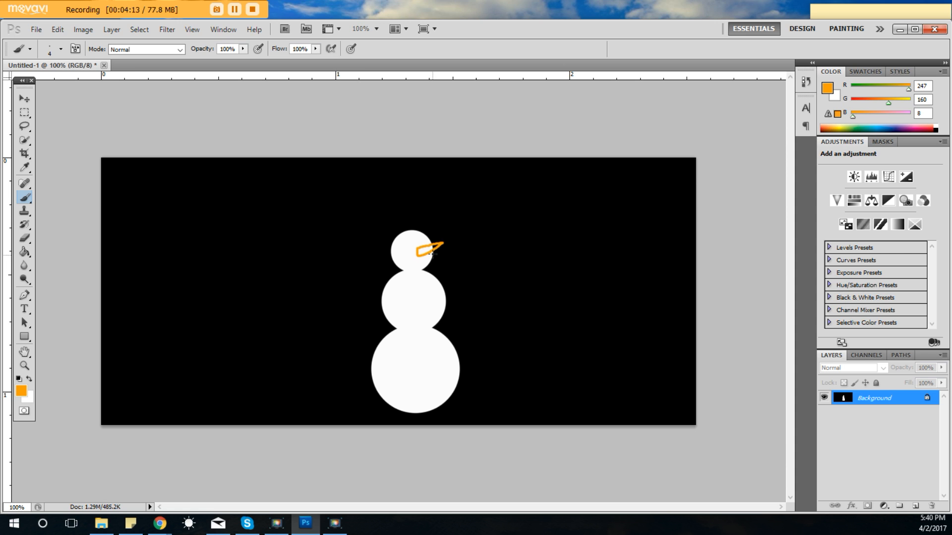
Fill the carrot outline with orange using the Paint Bucket, and brush over the unfilled gaps inside it.
click(24, 251)
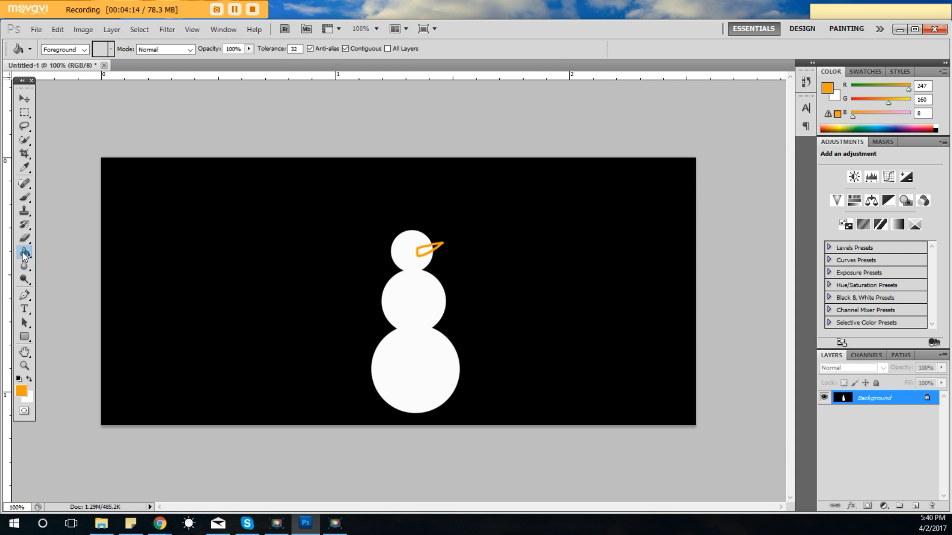
click(422, 248)
click(24, 366)
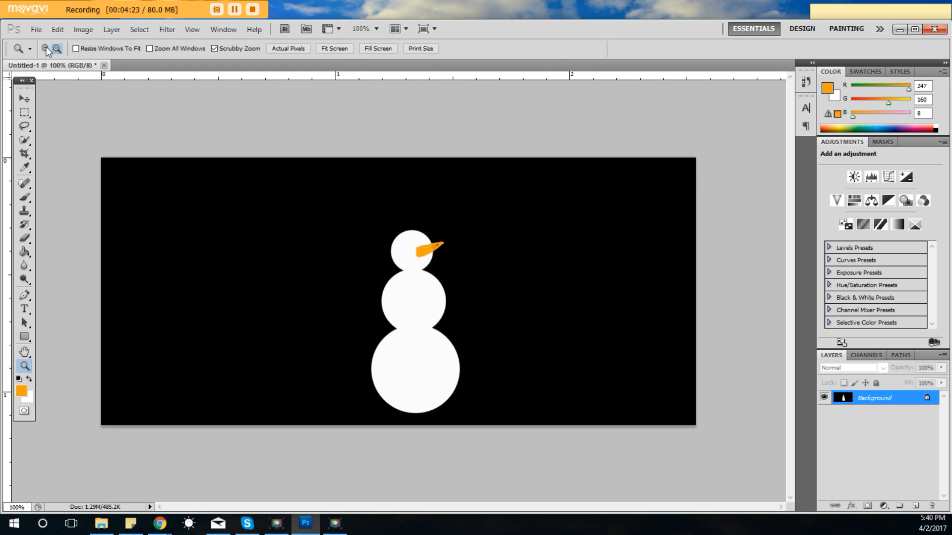
click(416, 231)
click(497, 216)
drag(435, 248, 484, 228)
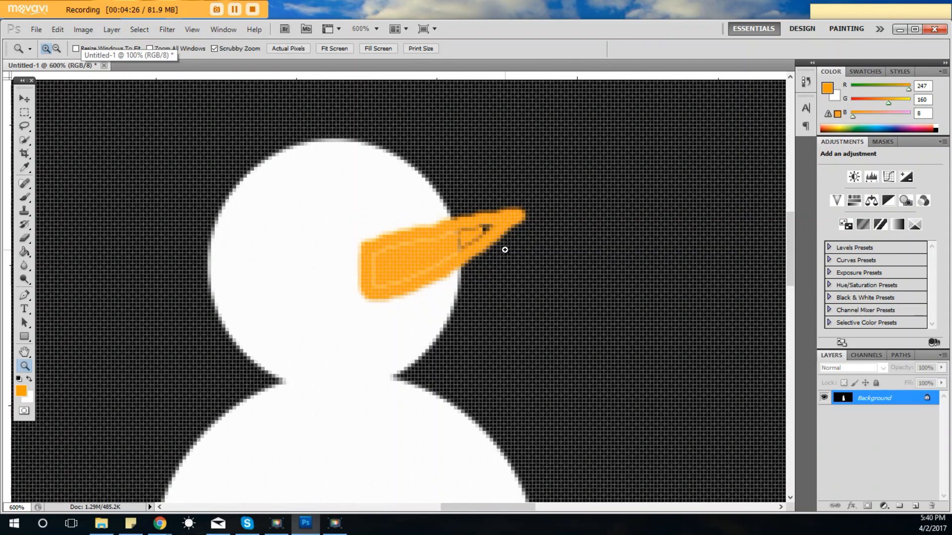
click(26, 197)
mouse_move(470, 244)
mouse_down()
mouse_move(428, 238)
mouse_move(376, 255)
mouse_move(371, 271)
mouse_move(375, 282)
mouse_move(404, 279)
mouse_move(492, 224)
mouse_move(452, 233)
mouse_move(439, 243)
mouse_move(457, 242)
mouse_move(434, 250)
mouse_up()
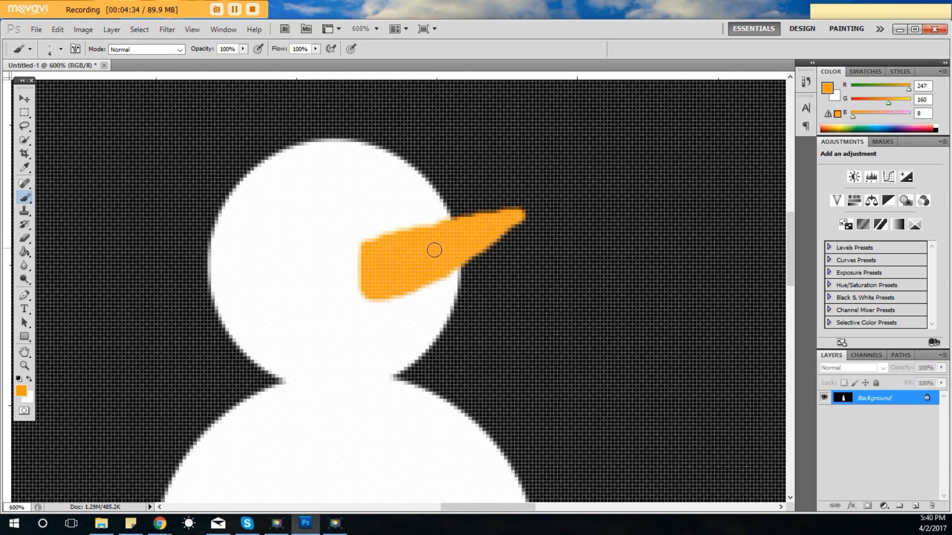
Draw short curved texture lines across the carrot nose in light orange, RGB 248, 191, 90, with a 1 px brush.
click(21, 391)
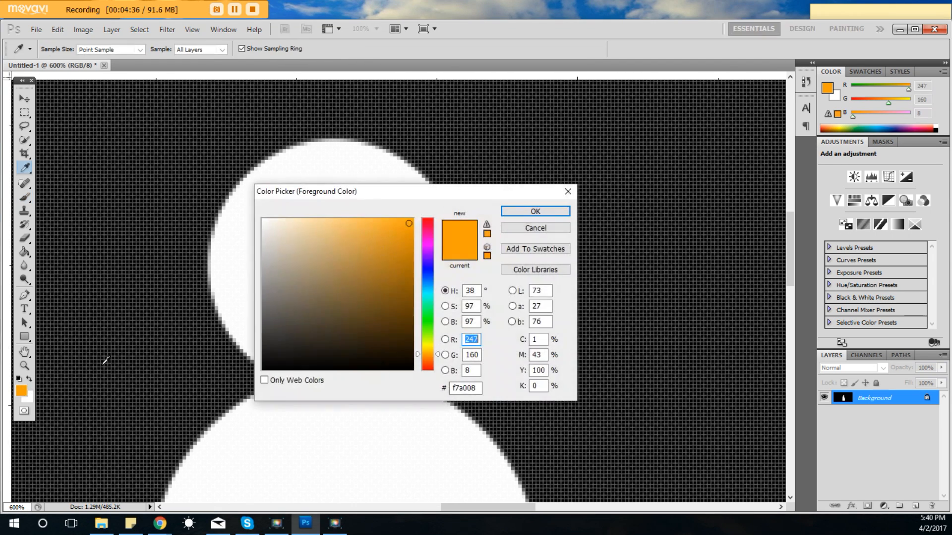
drag(402, 225, 361, 223)
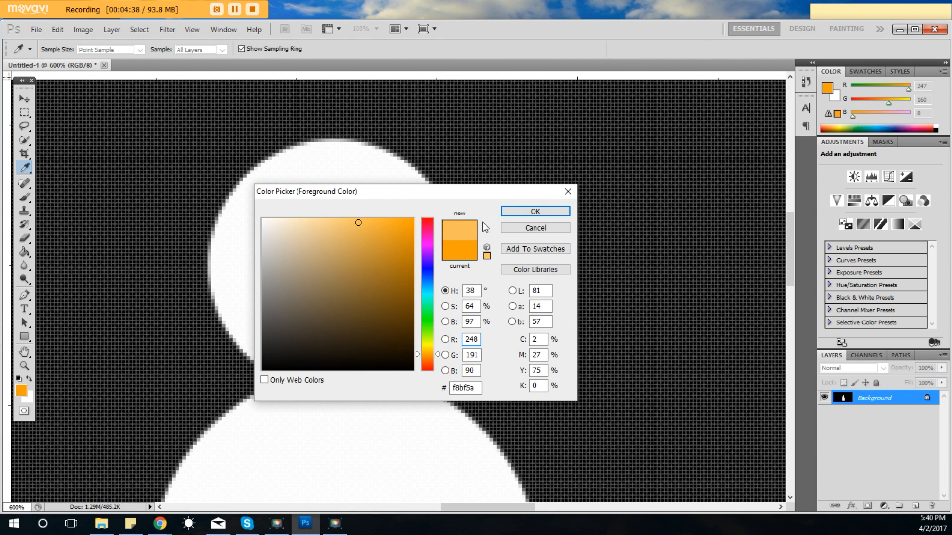
click(535, 211)
click(61, 49)
drag(21, 80, 19, 81)
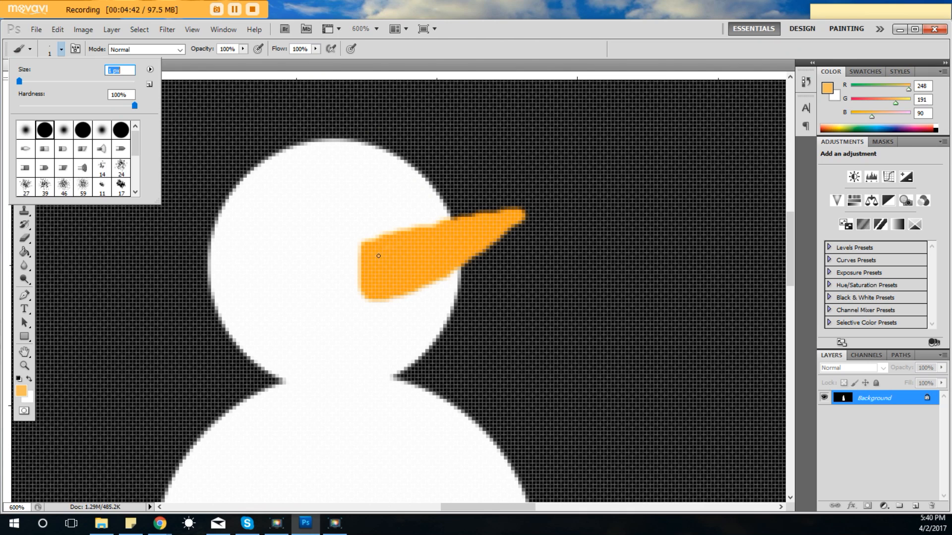
click(384, 255)
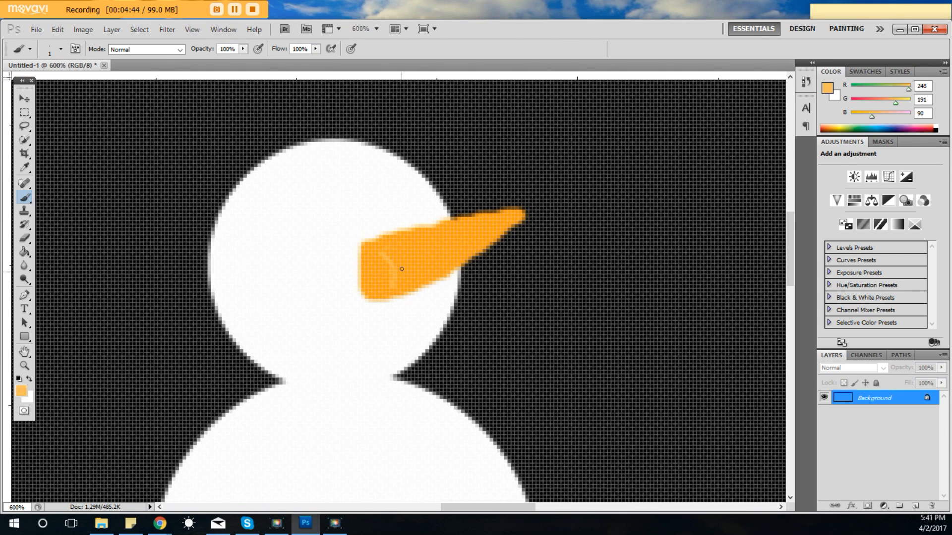
drag(411, 246, 418, 278)
mouse_move(438, 238)
mouse_down()
mouse_move(459, 234)
mouse_move(464, 246)
mouse_move(486, 240)
mouse_up()
Return the view to 100% and set the Brush's foreground color to gray, RGB 152, 152, 151.
click(24, 366)
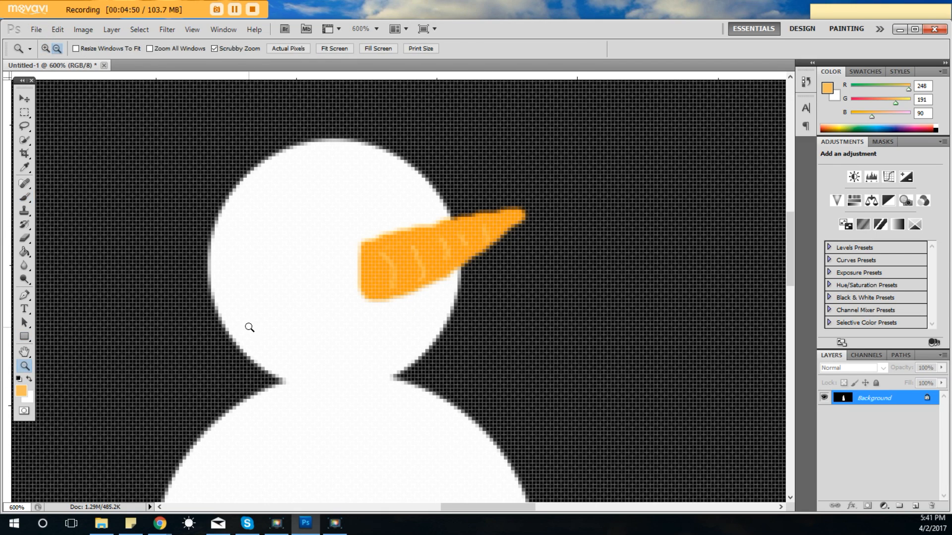
alt+click(249, 328)
alt+click(250, 328)
alt+click(248, 332)
alt+click(250, 332)
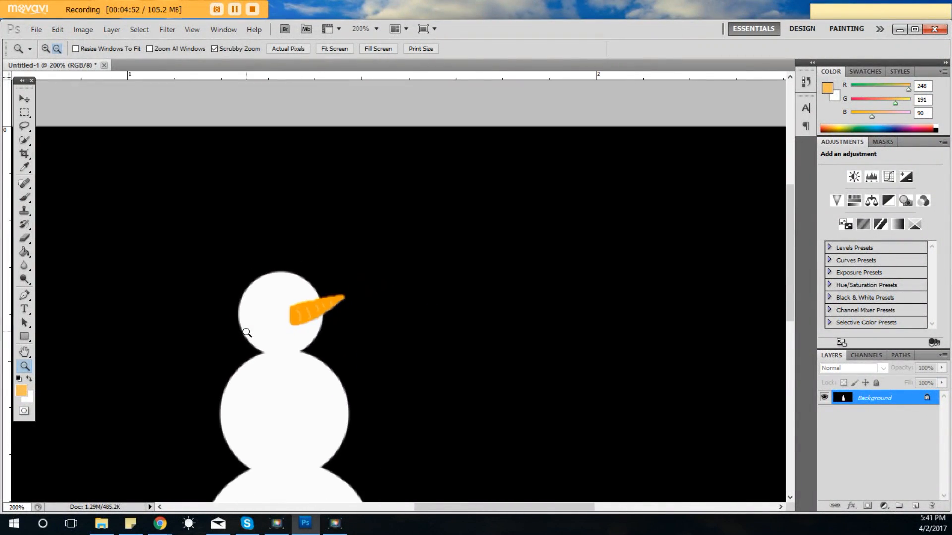
alt+click(209, 359)
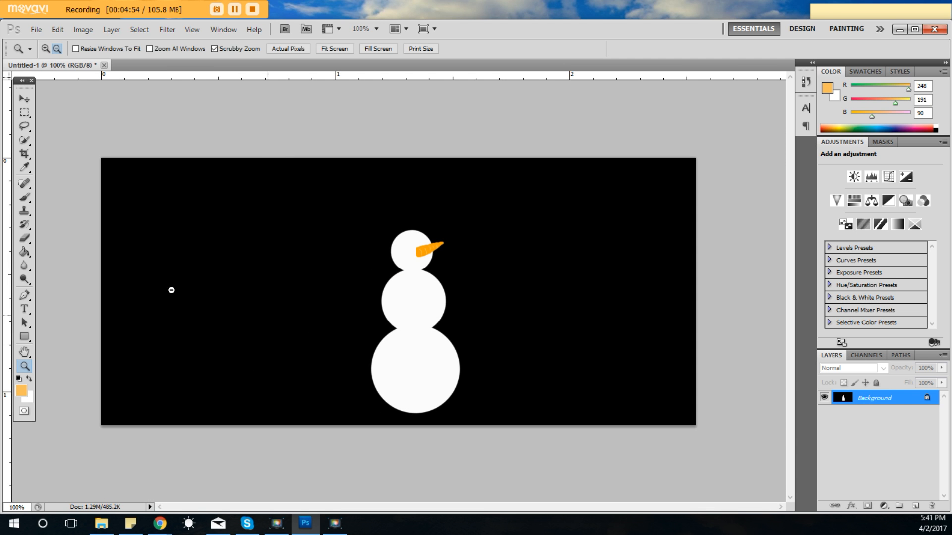
click(25, 197)
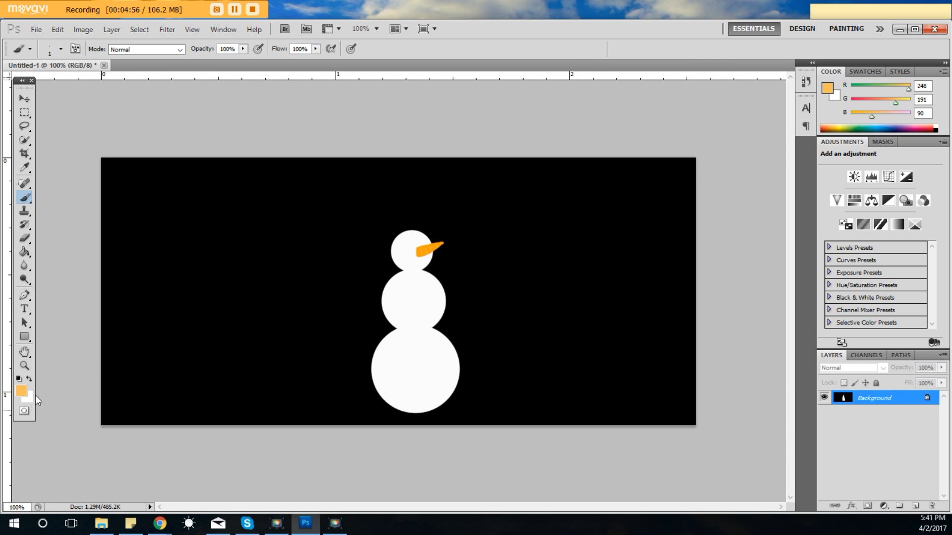
click(22, 387)
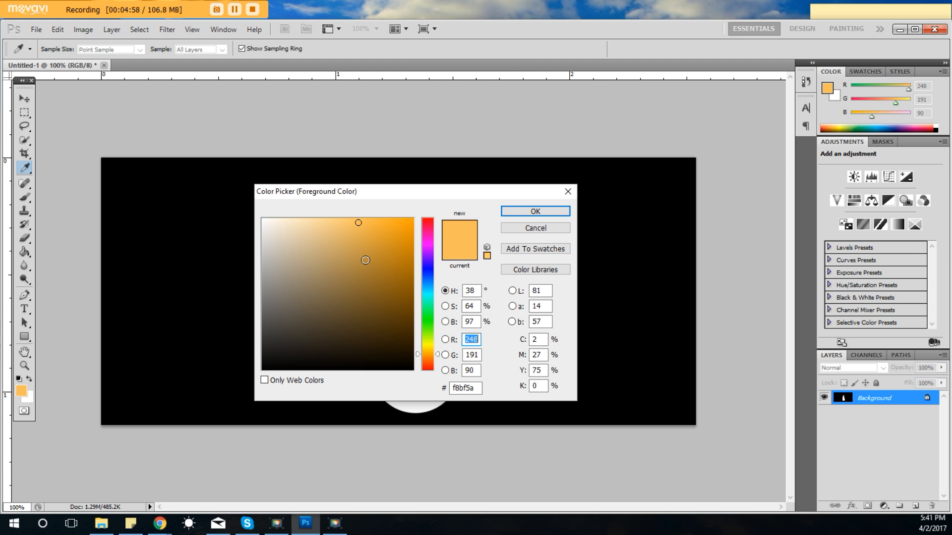
drag(349, 263, 263, 280)
click(524, 212)
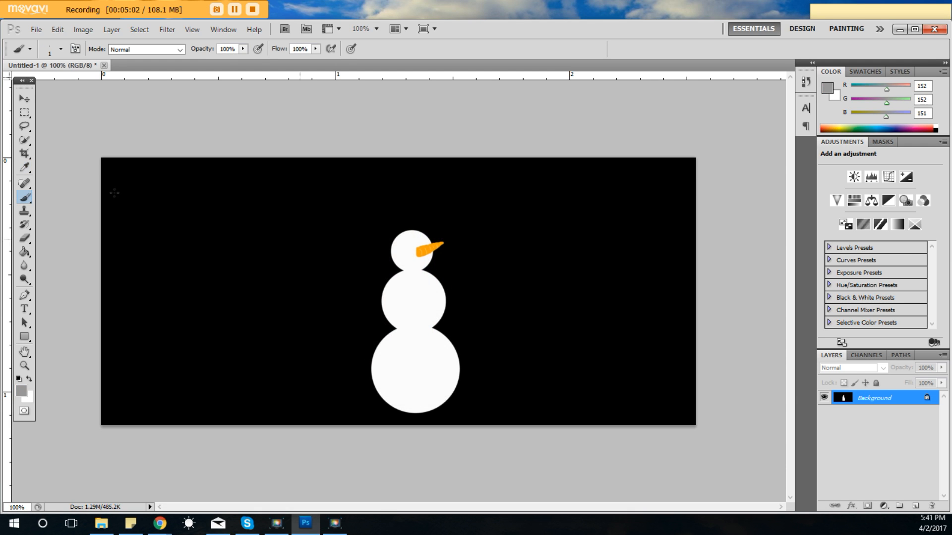
Set the brush size to 9 px and stamp two gray eyes on the upper part of the head.
click(63, 51)
drag(20, 82, 29, 83)
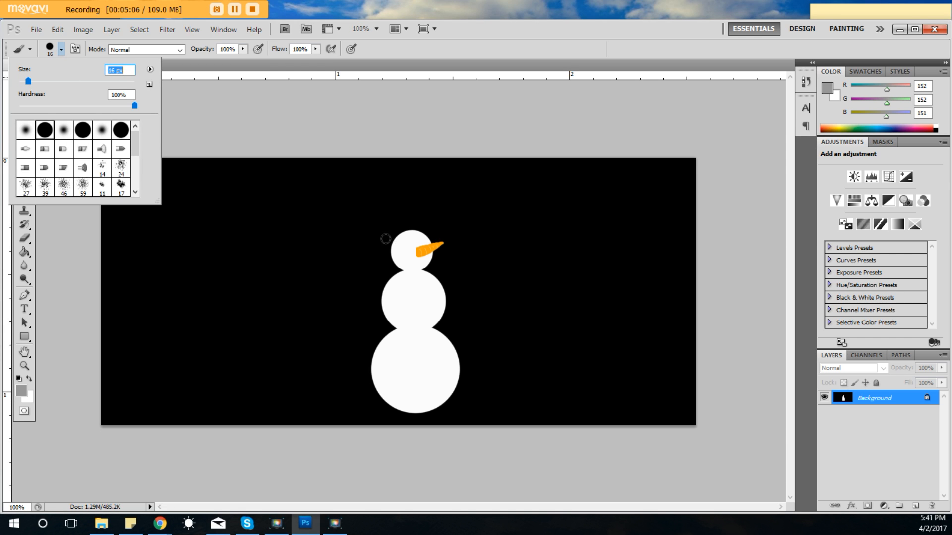
drag(28, 82, 23, 82)
click(405, 239)
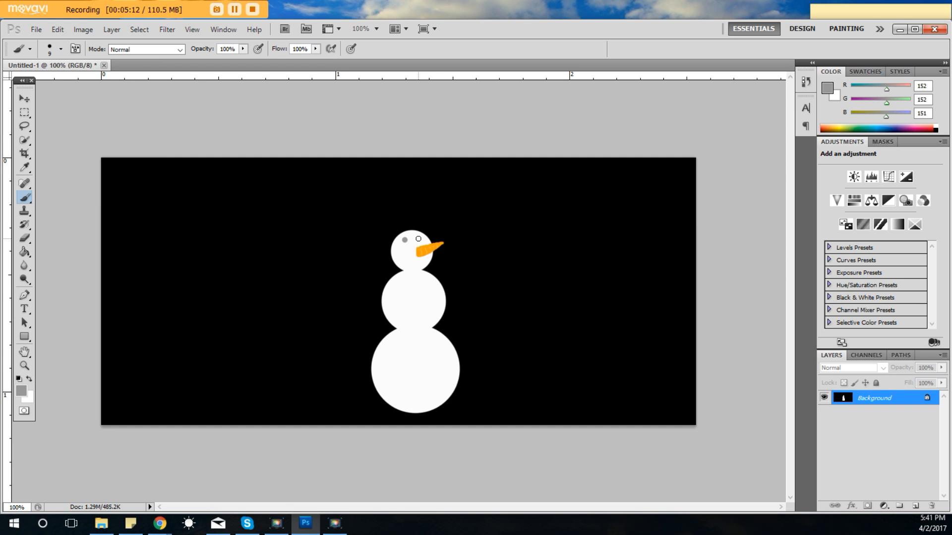
Set the foreground color to black, RGB 0, 0, 0, and stamp a curved mouth of five dots below the nose.
click(25, 390)
drag(388, 324, 414, 367)
click(535, 211)
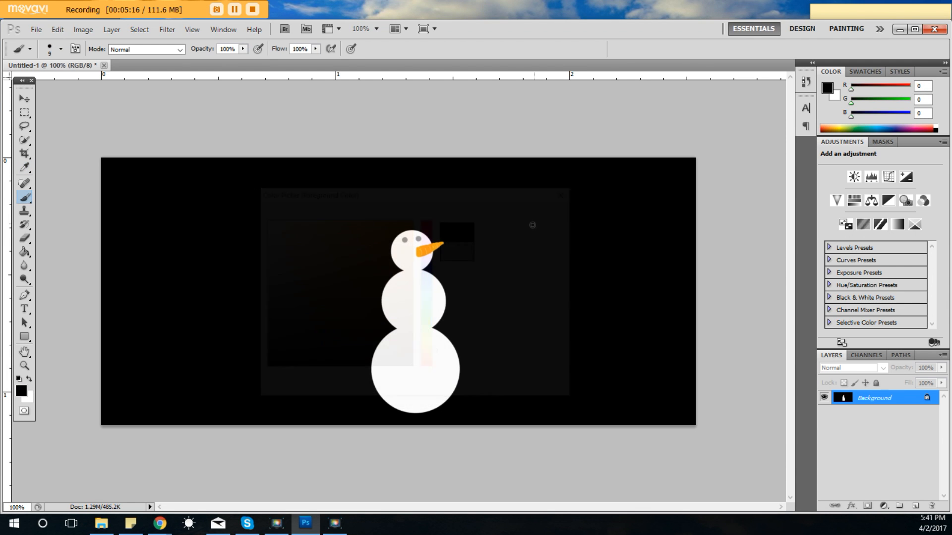
click(406, 264)
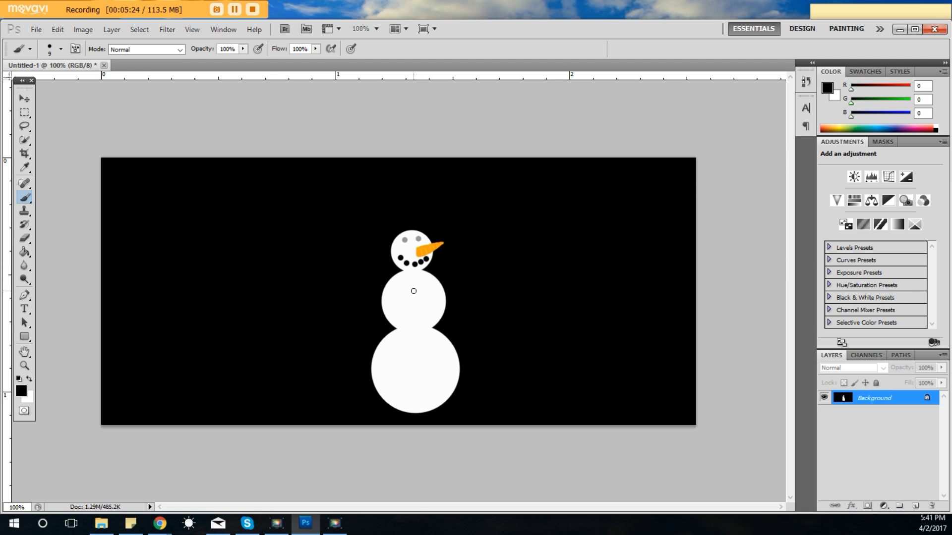
Enlarge the brush to 20 px and stamp three black buttons down the middle of the snowman's body.
click(60, 48)
drag(26, 83, 30, 81)
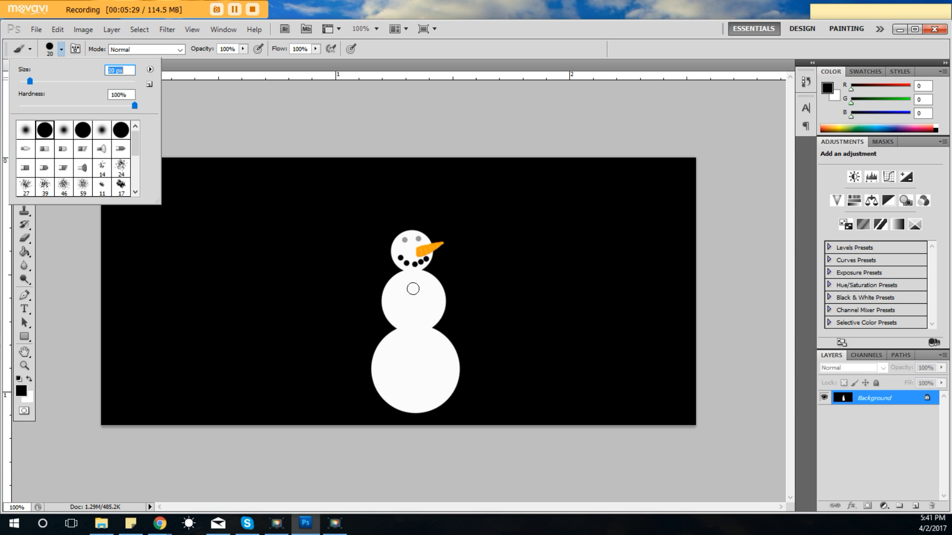
click(413, 288)
click(414, 324)
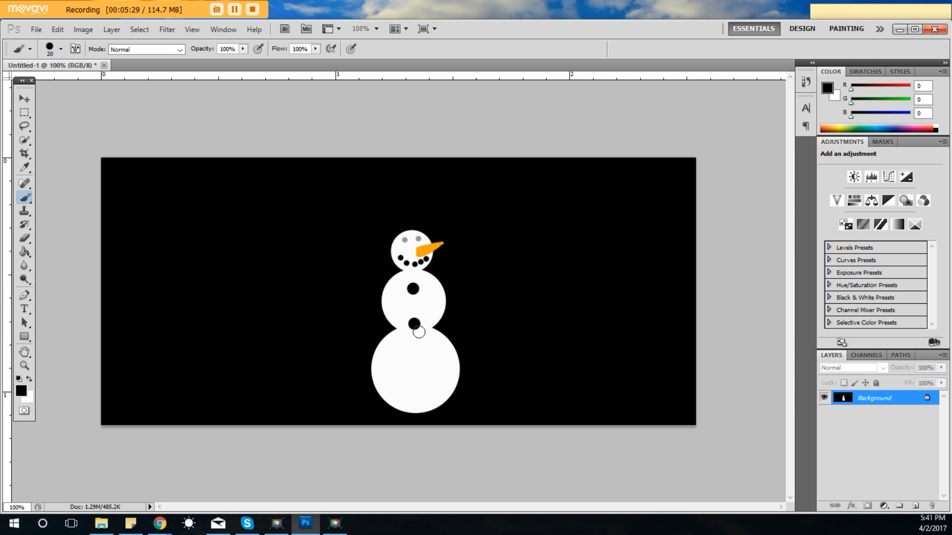
click(415, 360)
Zoom in to 300% on the buttons and set the Brush's foreground color to white, RGB 255, 255, 255.
click(25, 366)
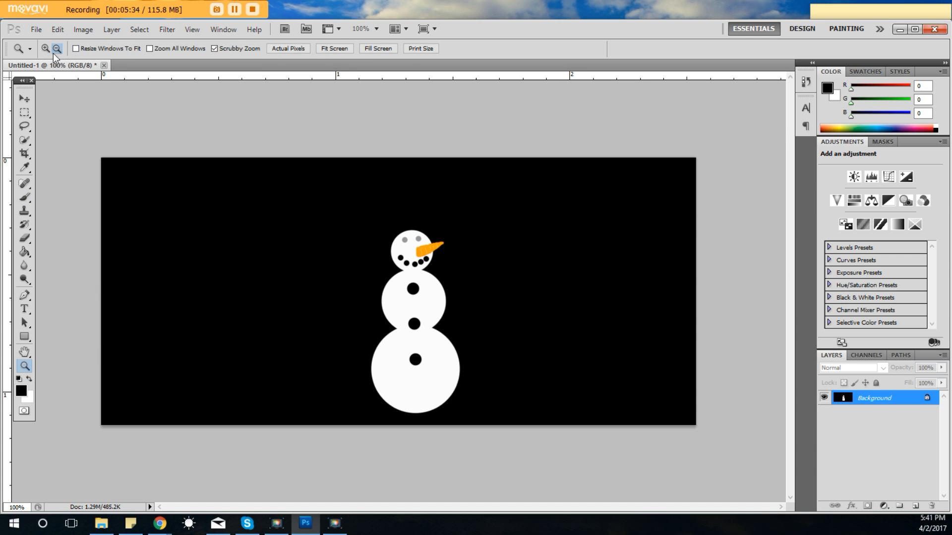
click(46, 48)
click(435, 317)
click(436, 327)
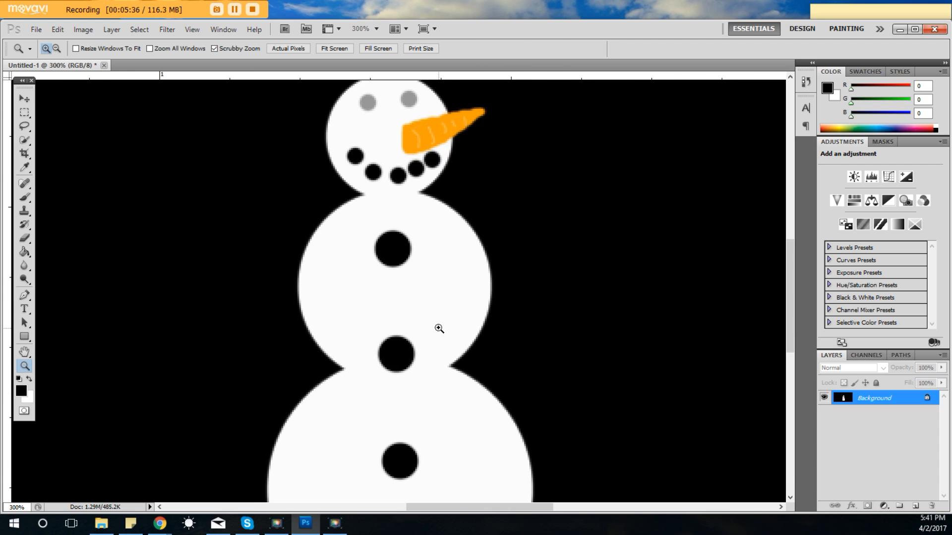
scroll(440, 323, down, 1)
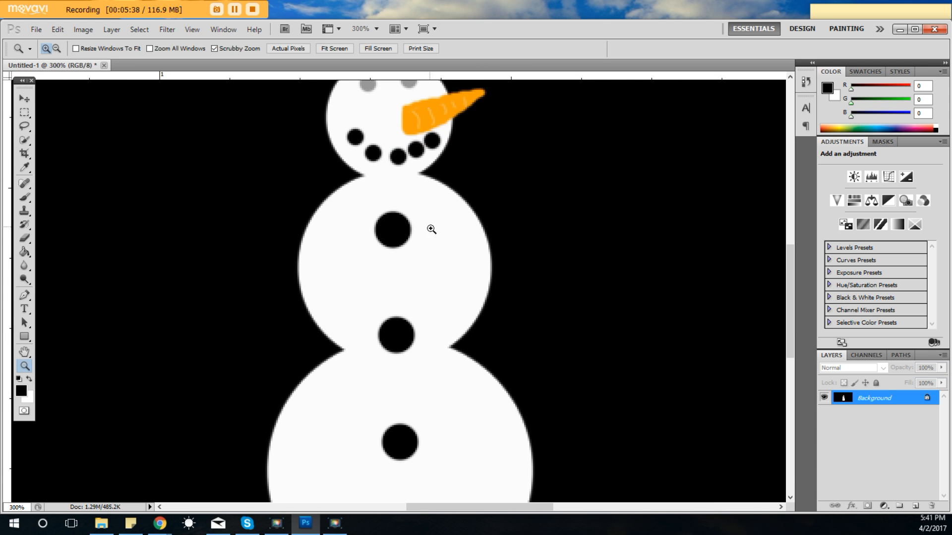
click(23, 196)
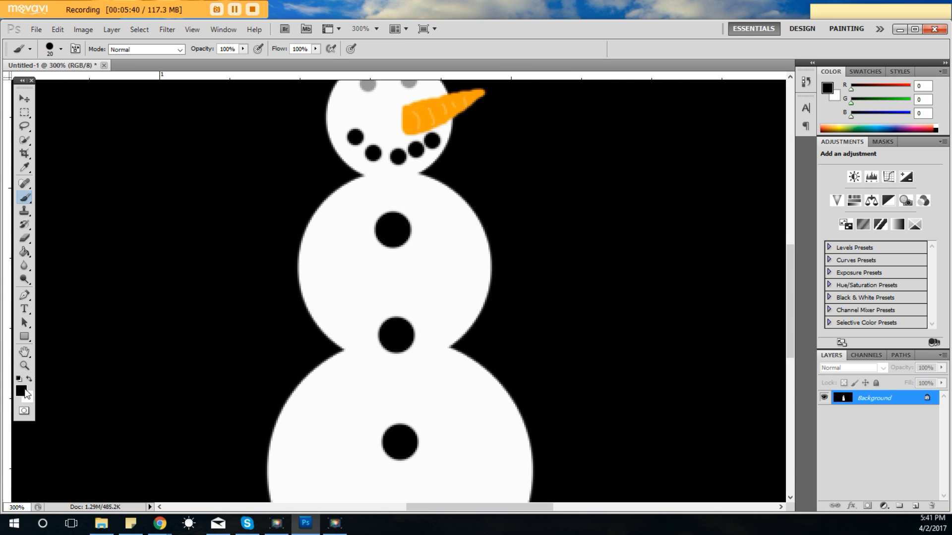
click(21, 391)
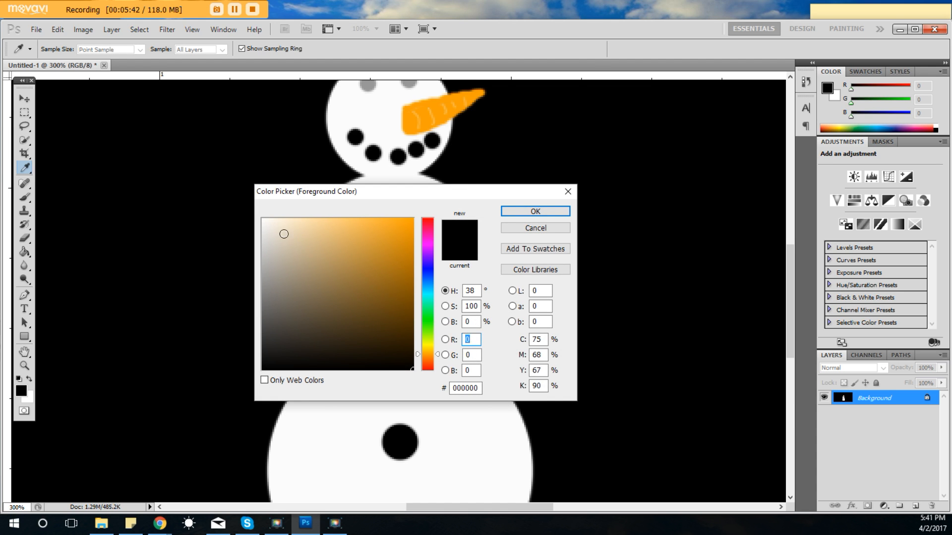
click(263, 219)
click(535, 212)
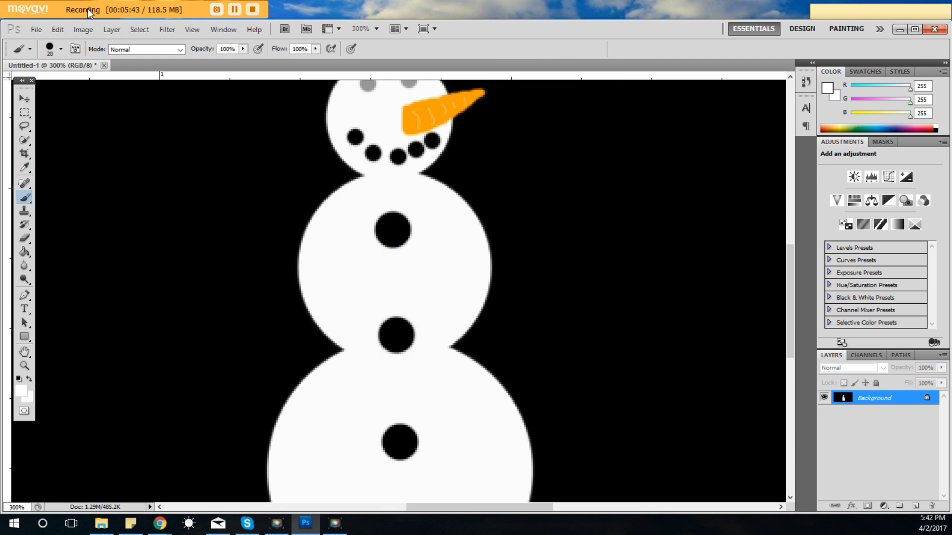
Reduce the brush size to 3 px and stamp two small white holes in each of the upper two buttons.
click(61, 50)
drag(32, 81, 19, 84)
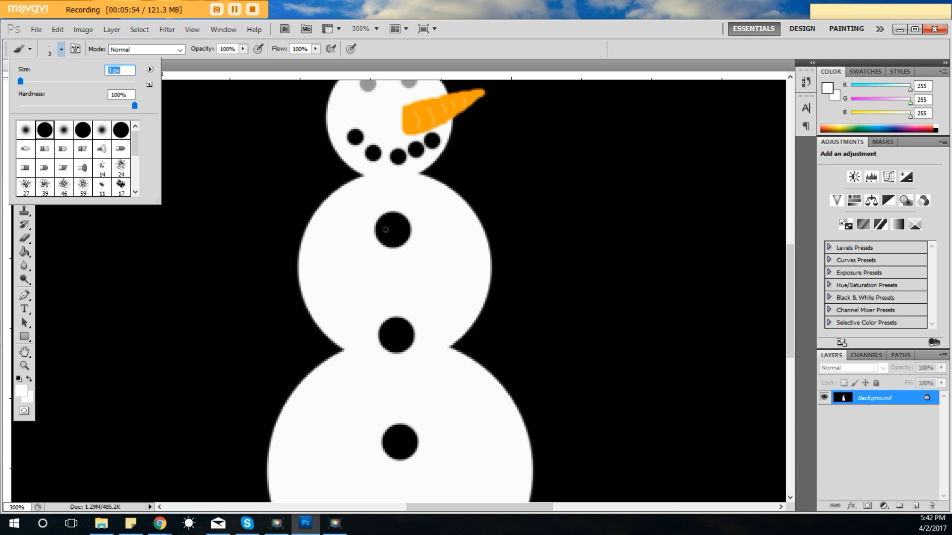
click(385, 230)
click(386, 230)
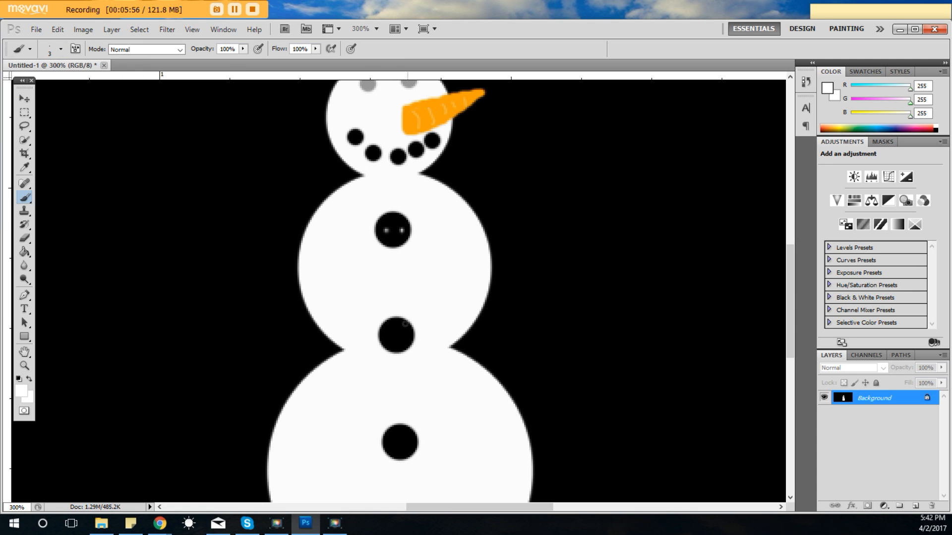
click(403, 334)
scroll(420, 344, down, 3)
scroll(405, 365, up, 4)
scroll(407, 365, up, 3)
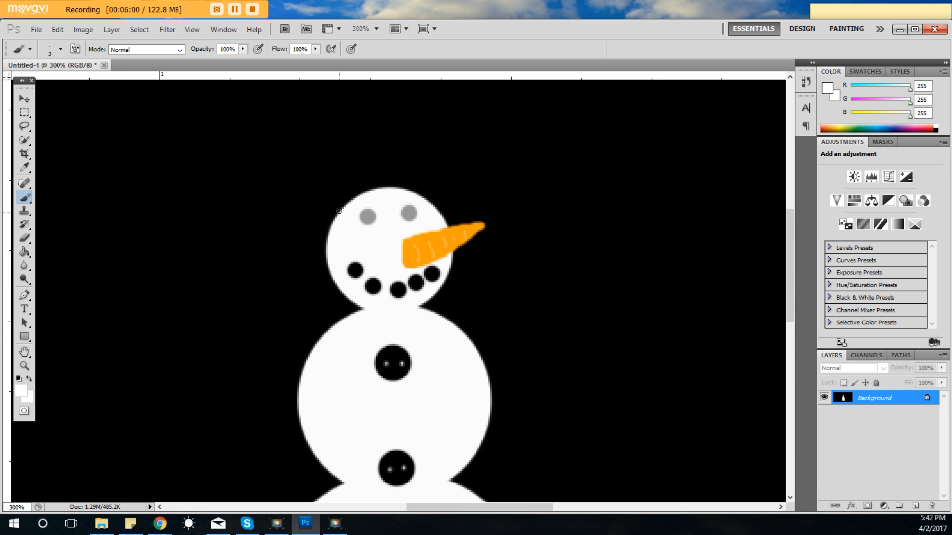
Stamp two small white holes in the lowest button on the snowman's body with the 3 px brush.
scroll(457, 162, down, 6)
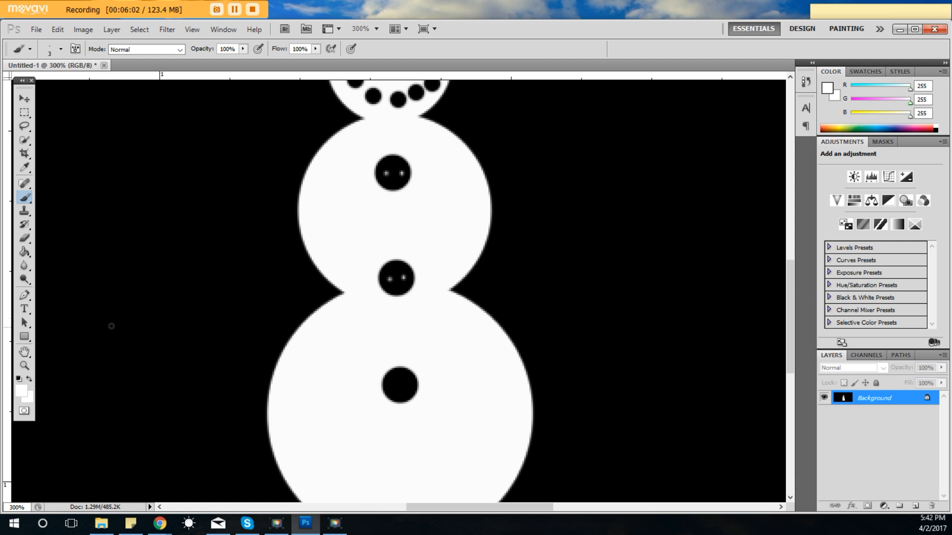
click(26, 366)
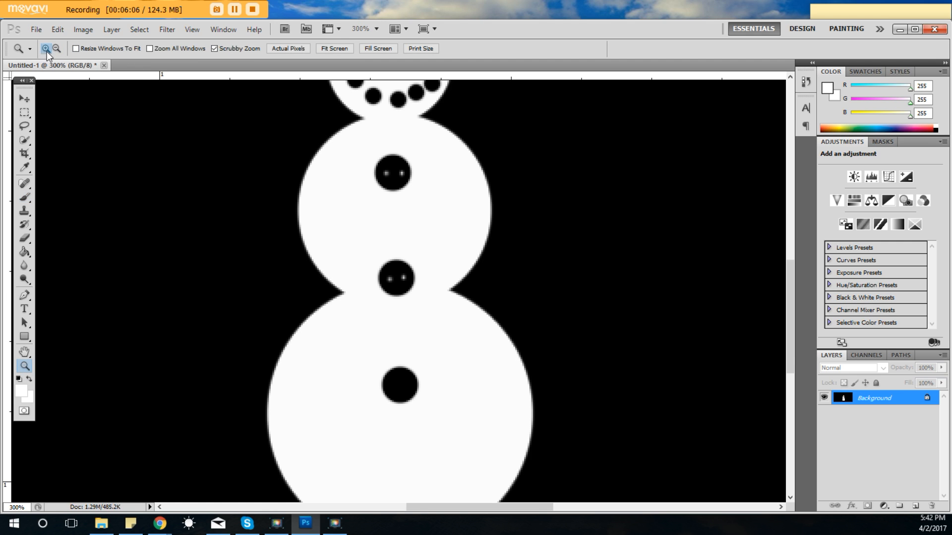
click(239, 195)
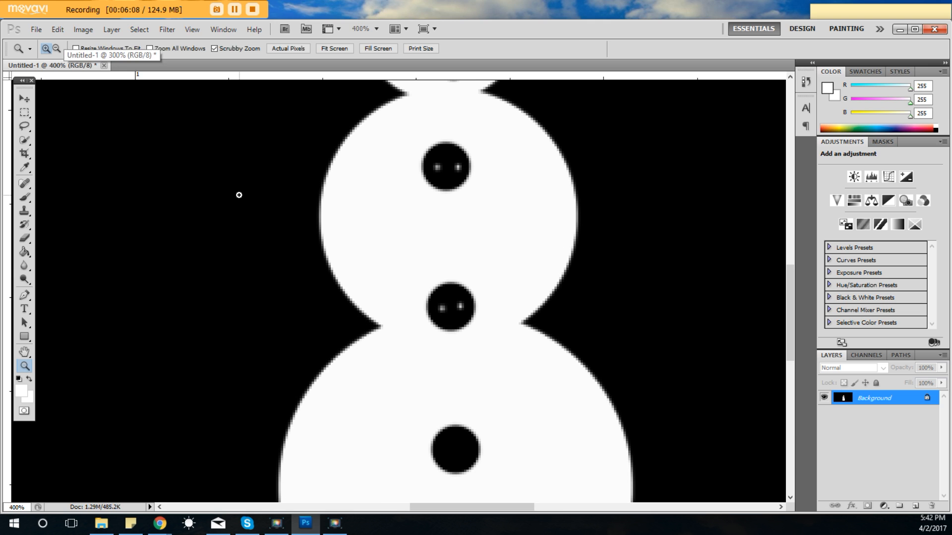
alt+click(397, 295)
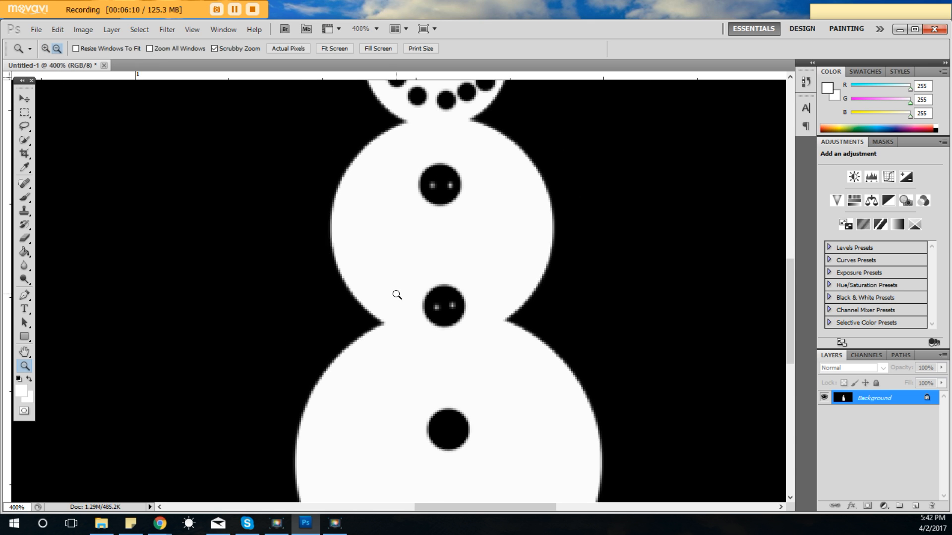
alt+click(396, 296)
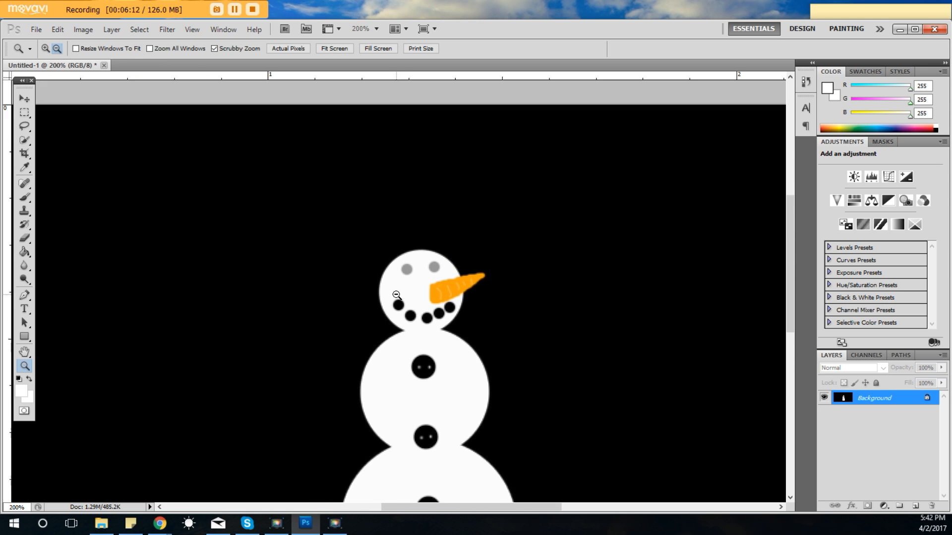
scroll(396, 296, up, 4)
scroll(397, 296, down, 7)
scroll(396, 295, up, 4)
scroll(396, 295, down, 3)
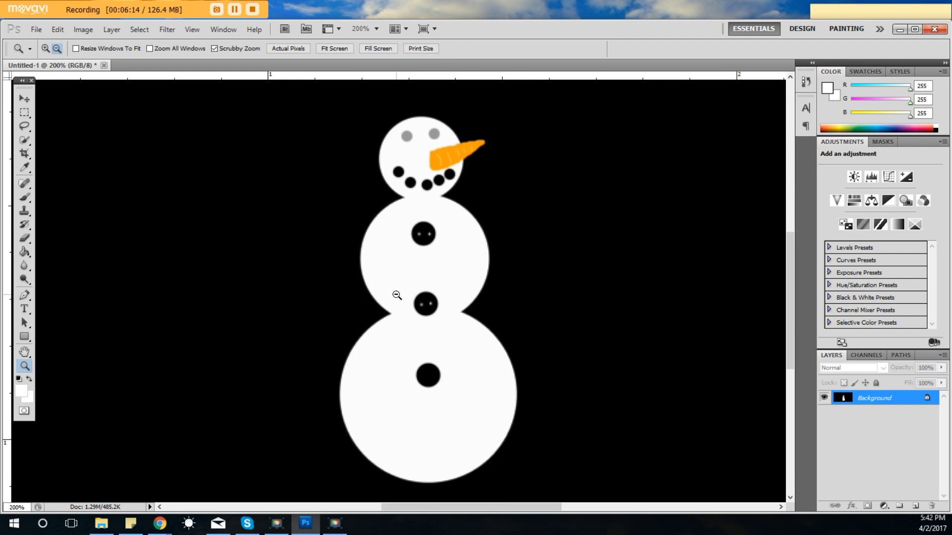
scroll(397, 295, up, 2)
mouse_move(430, 507)
mouse_down()
mouse_move(346, 510)
mouse_move(453, 511)
mouse_move(441, 508)
mouse_up()
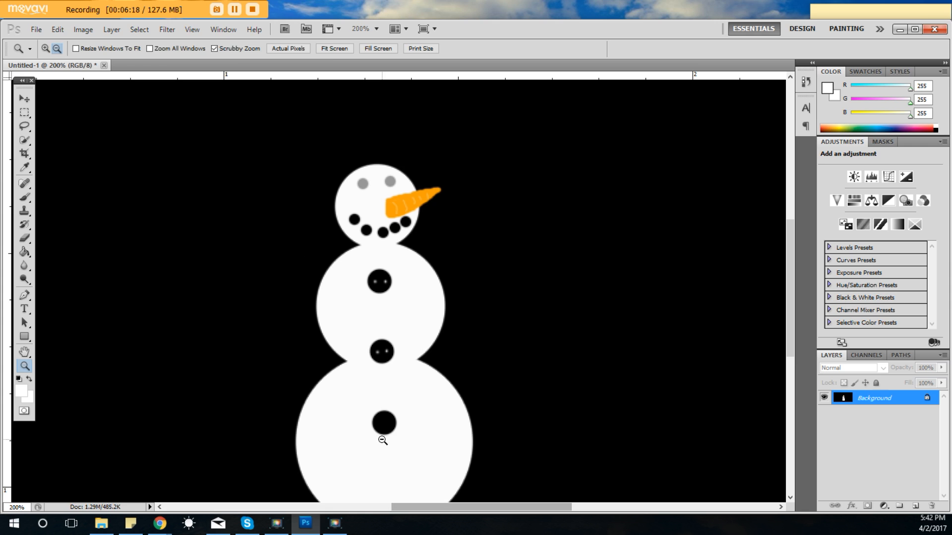
click(25, 198)
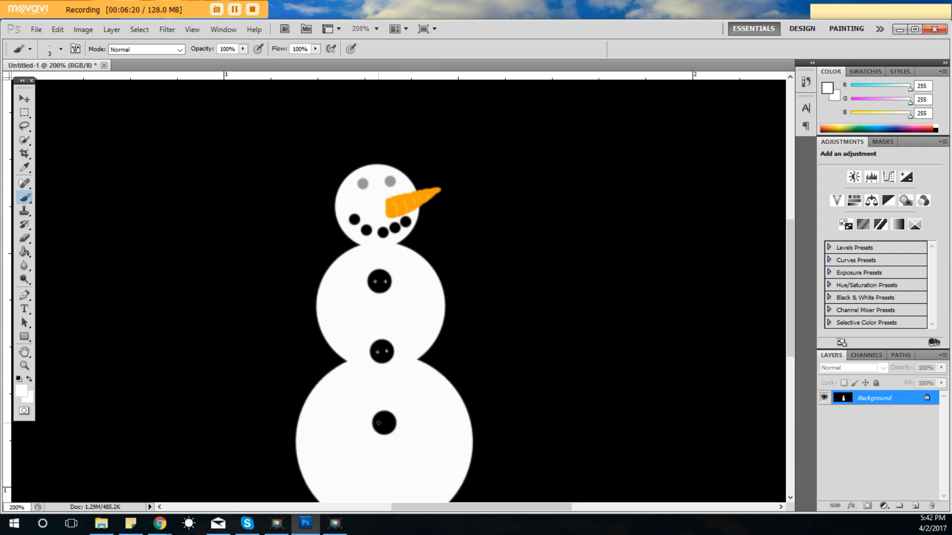
Set the foreground color to light blue, RGB 99, 224, 255, and fill the black background with the Paint Bucket.
click(25, 366)
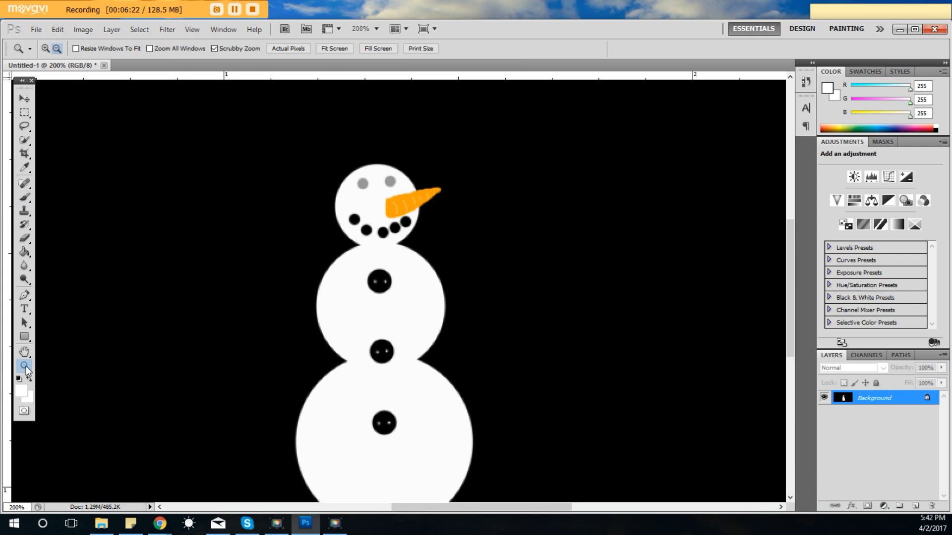
alt+click(384, 245)
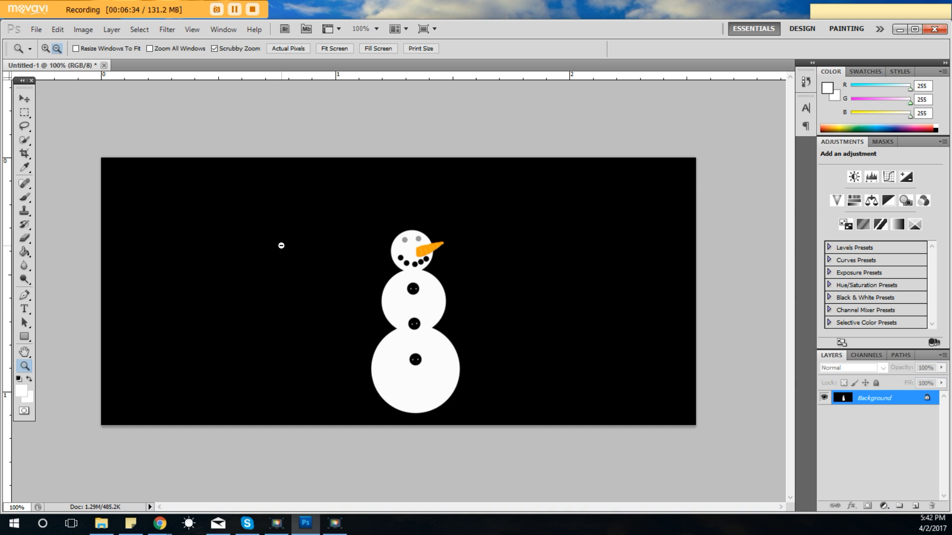
click(22, 391)
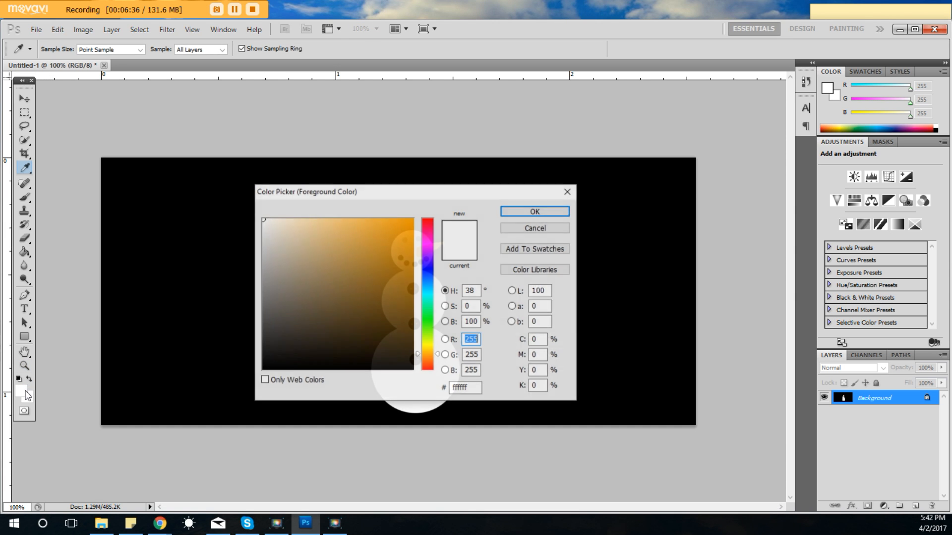
click(427, 289)
drag(384, 241, 354, 219)
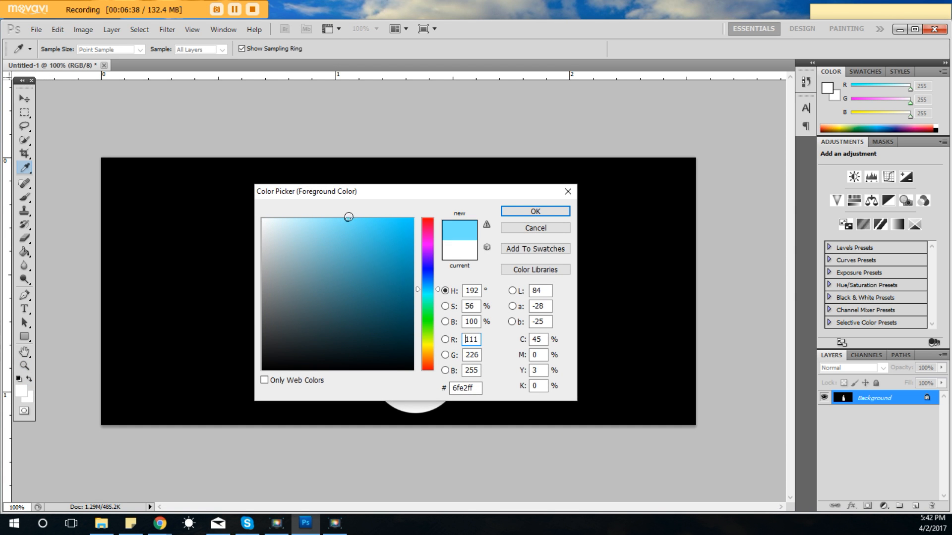
click(533, 210)
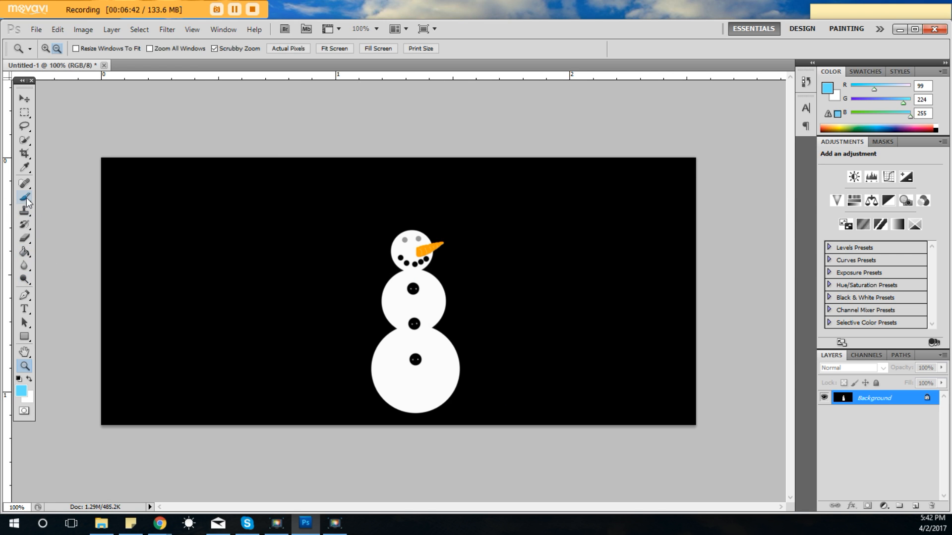
click(23, 252)
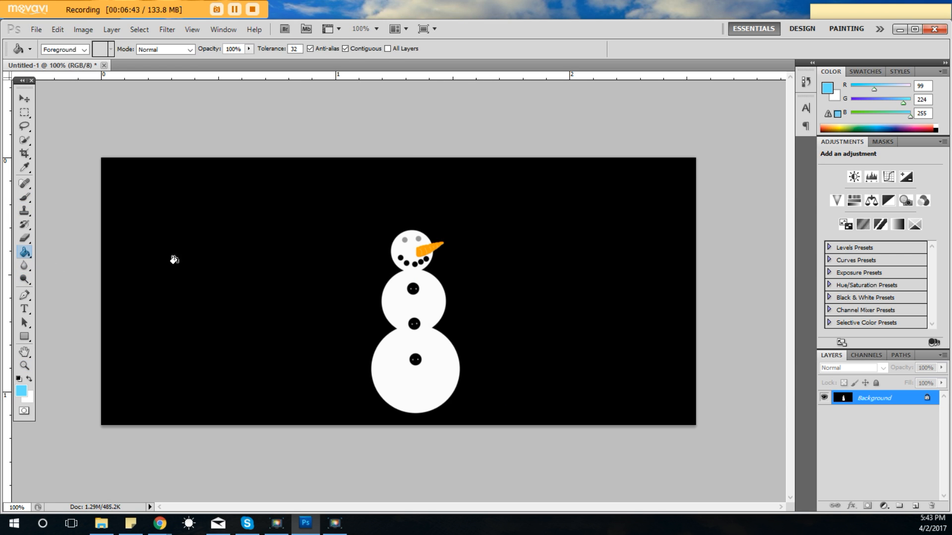
click(273, 246)
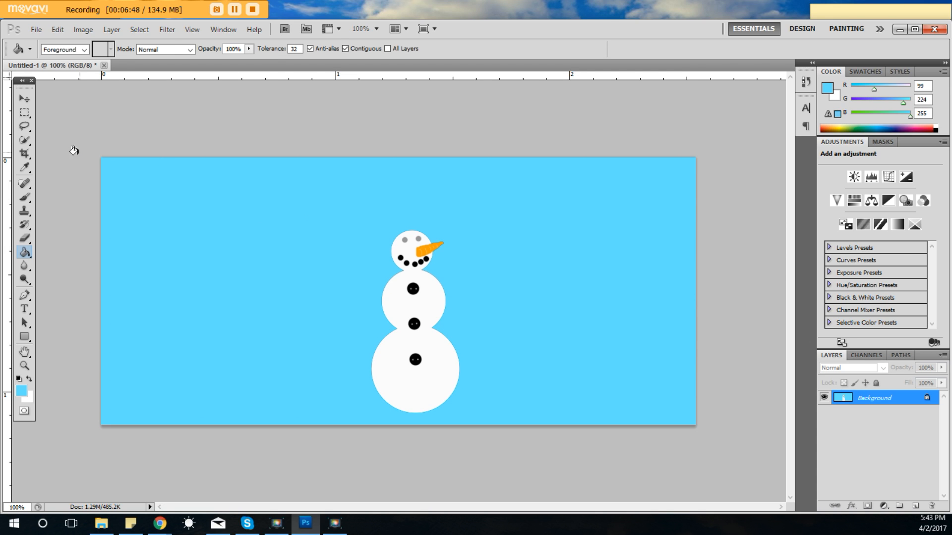
Sample black from the top button and draw a top hat from two rounded rectangles with a 10 px radius on the snowman's head.
click(24, 168)
click(417, 285)
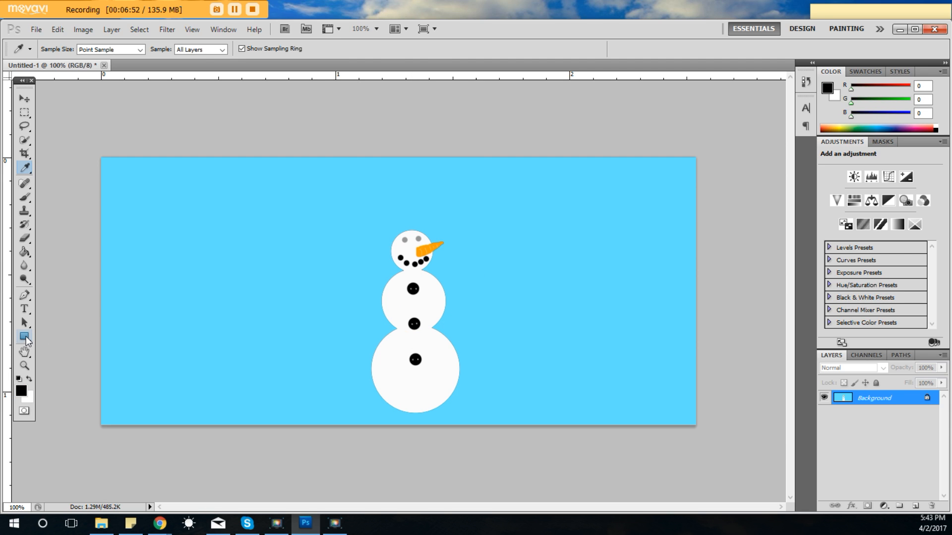
click(25, 336)
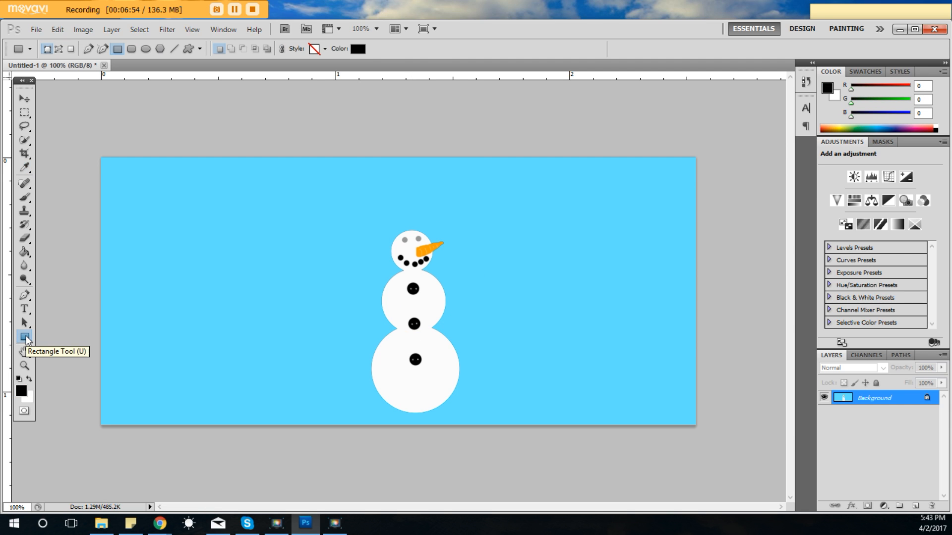
click(25, 337)
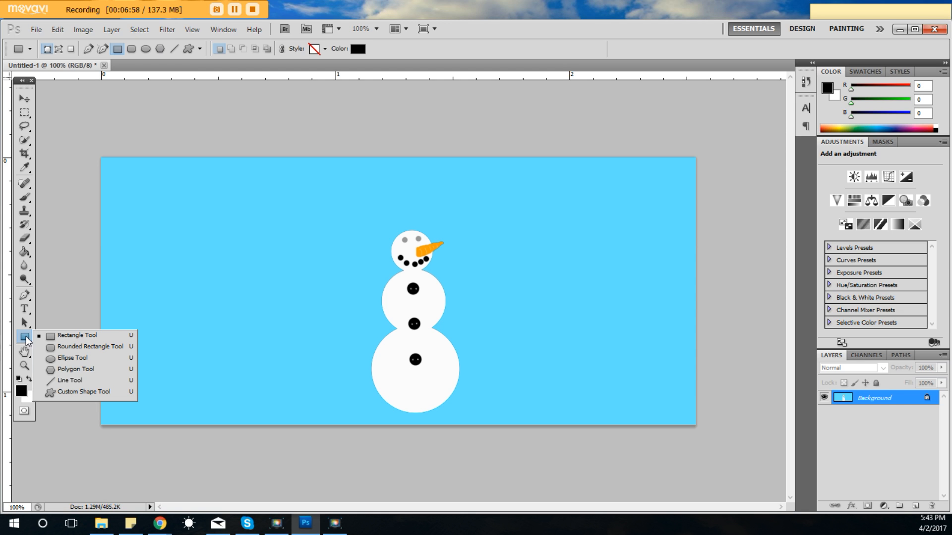
click(68, 346)
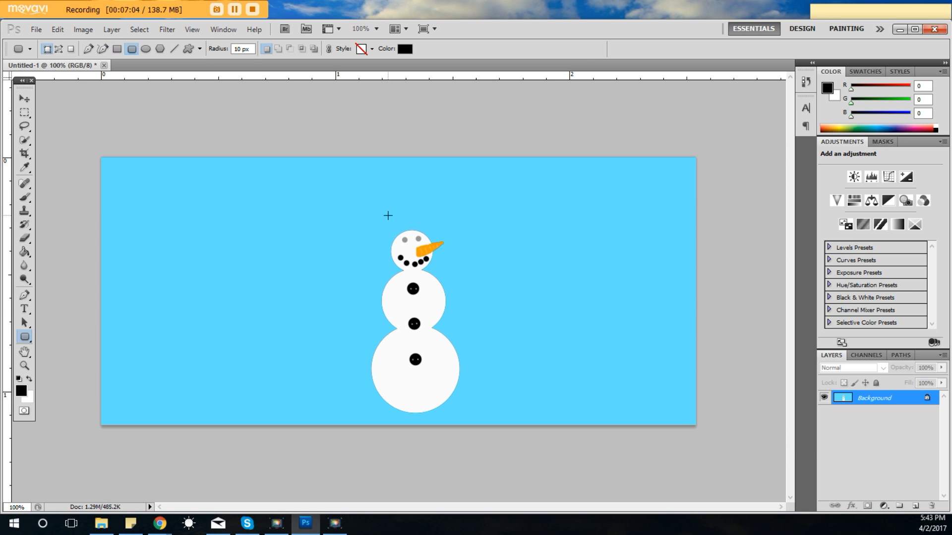
drag(384, 215, 429, 192)
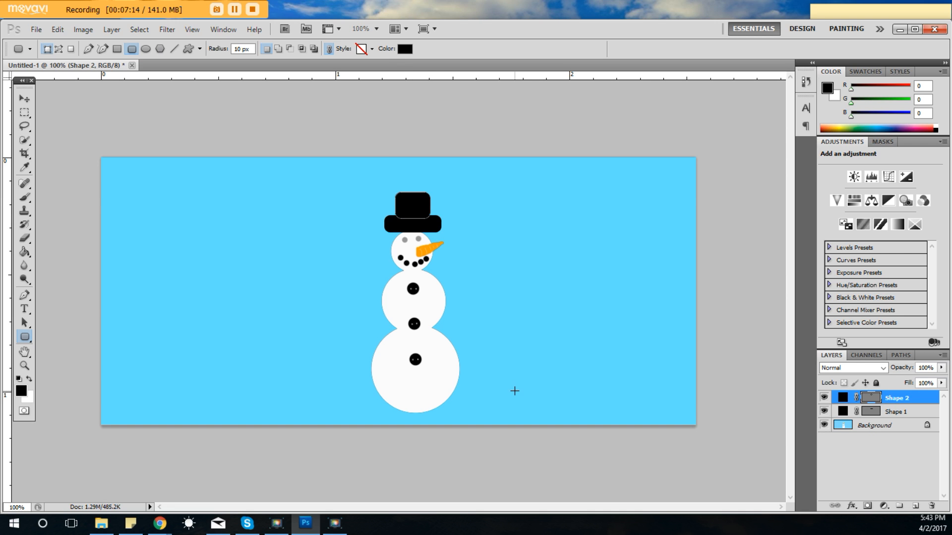
Merge the two visible hat shape layers into the Background layer.
click(25, 100)
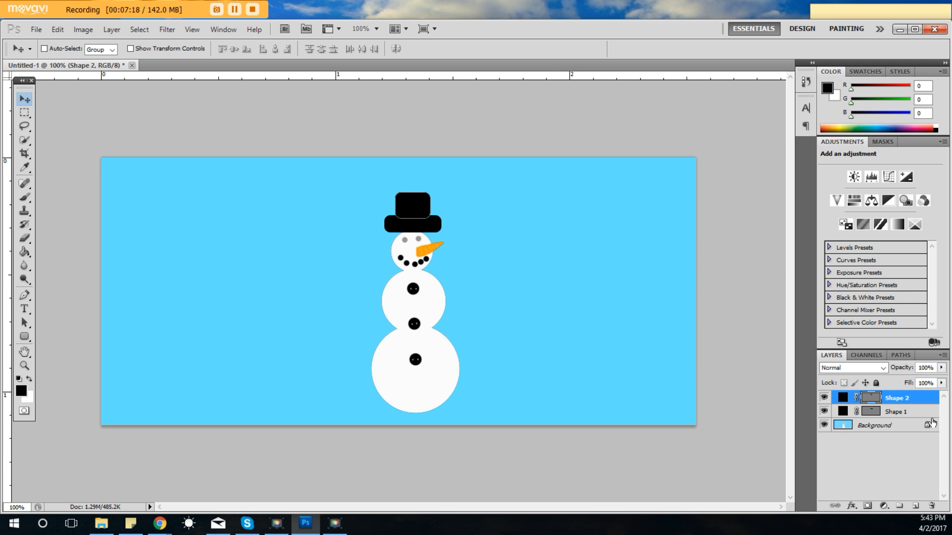
right_click(898, 404)
click(886, 453)
right_click(890, 398)
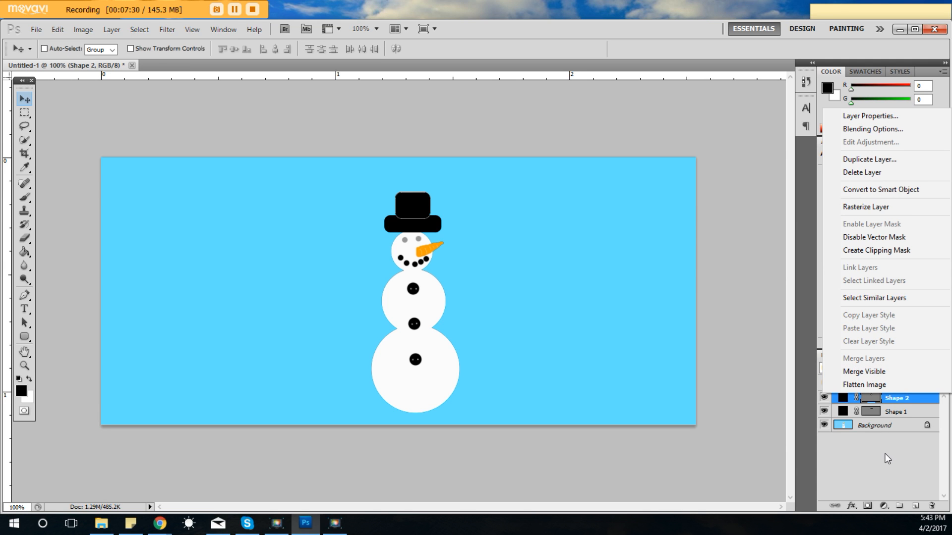
click(872, 372)
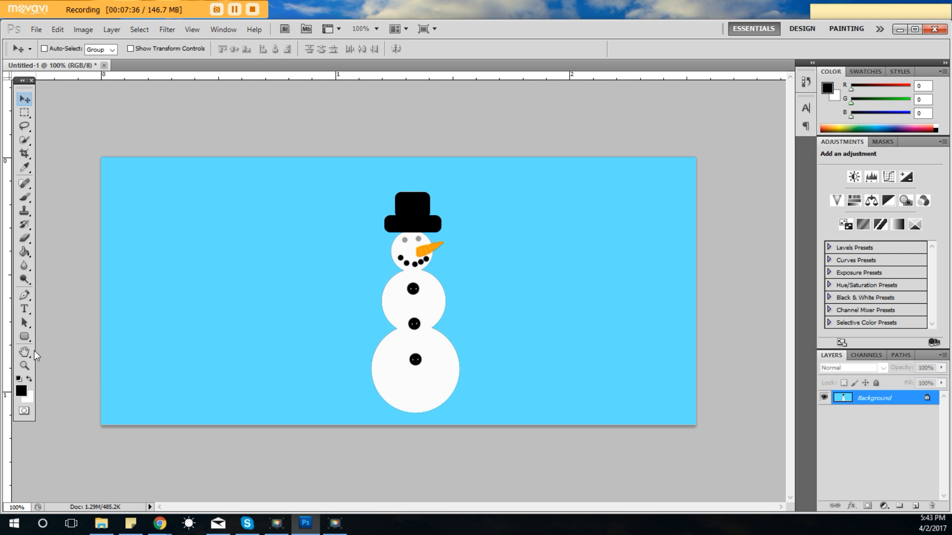
Set the foreground color to white, RGB 255, 255, 255.
click(20, 391)
click(263, 218)
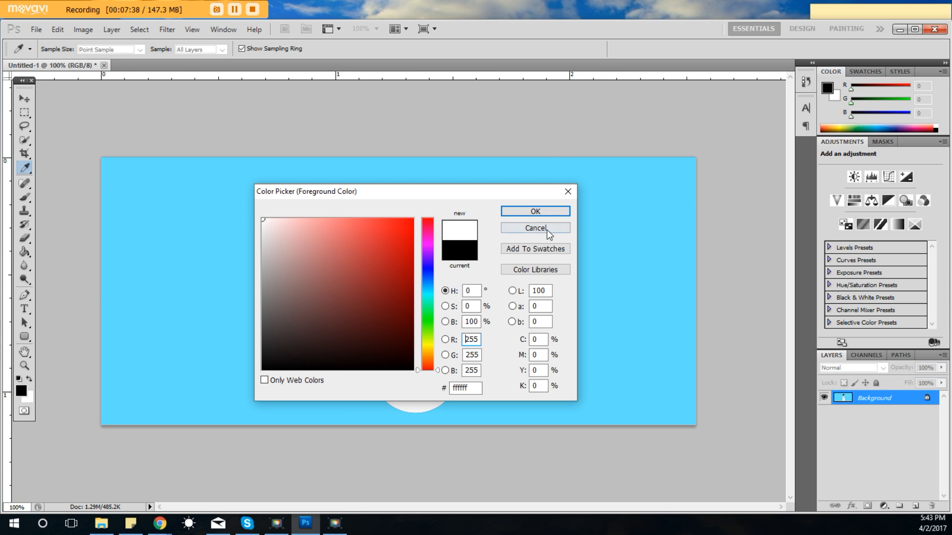
click(535, 211)
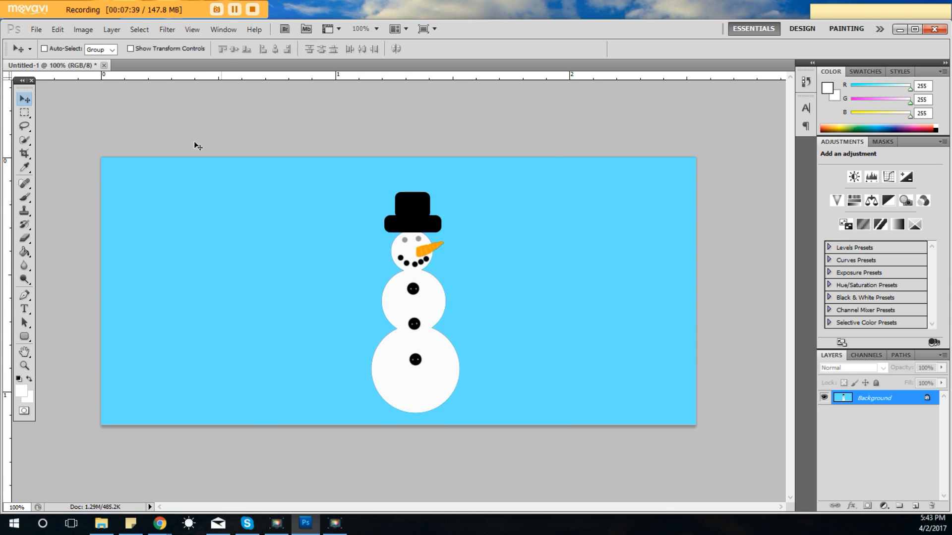
Set up a soft round brush with 46 px size, 0% hardness and 40% opacity.
click(23, 197)
click(61, 49)
click(27, 81)
click(25, 127)
drag(27, 81, 45, 82)
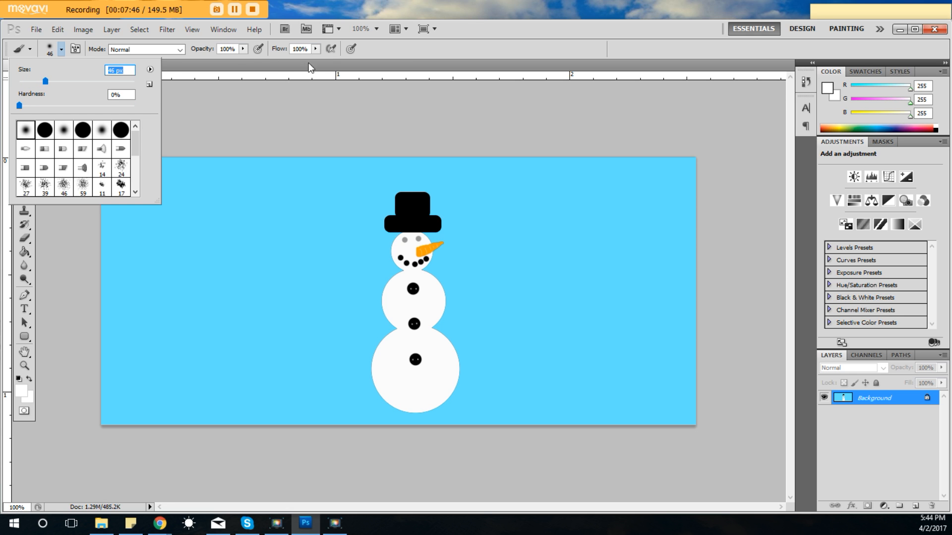
click(243, 49)
drag(243, 61, 207, 68)
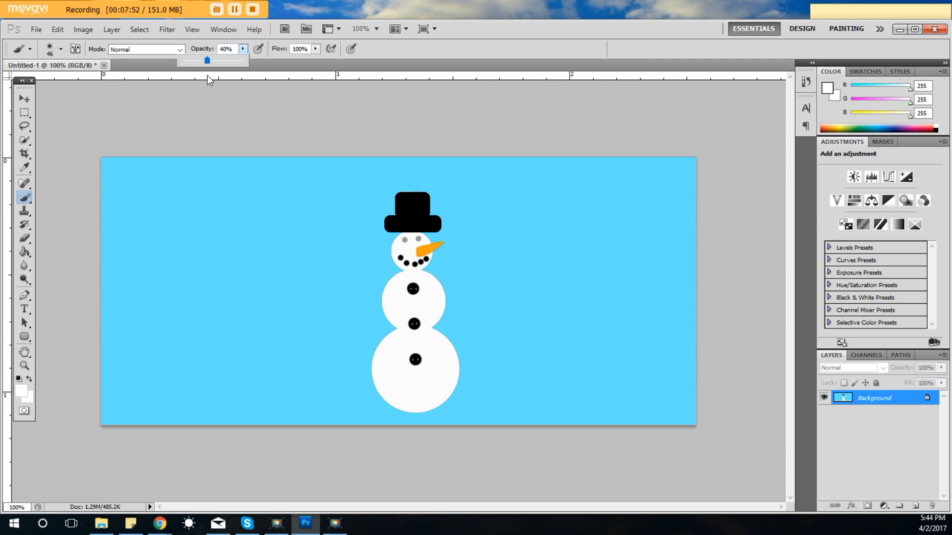
Stamp single soft white snowflakes across the blue sky on both sides of the snowman.
click(149, 187)
click(222, 240)
click(283, 266)
click(193, 309)
click(357, 192)
click(302, 341)
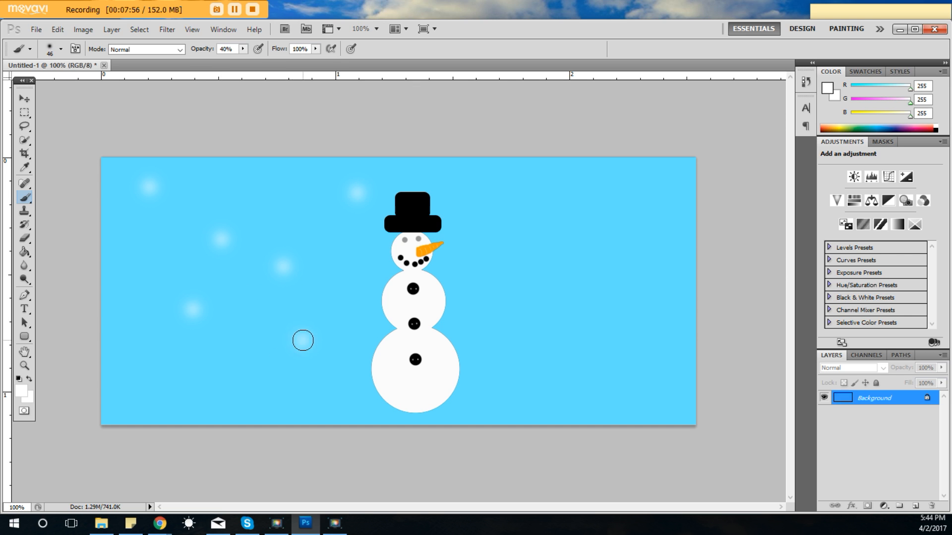
click(167, 358)
click(568, 307)
click(631, 246)
click(522, 206)
click(582, 158)
click(650, 188)
click(554, 243)
click(487, 173)
click(464, 279)
Paint a soft white snow bank along the canvas's lower edge and add a few more snowflakes around the snowman.
mouse_move(442, 423)
mouse_down()
mouse_move(338, 433)
mouse_move(364, 403)
mouse_move(331, 420)
mouse_move(397, 408)
mouse_move(506, 424)
mouse_move(508, 408)
mouse_move(450, 409)
mouse_move(693, 417)
mouse_move(307, 419)
mouse_move(174, 433)
mouse_move(104, 422)
mouse_move(242, 420)
mouse_move(114, 413)
mouse_move(269, 415)
mouse_move(238, 410)
mouse_move(372, 428)
mouse_move(454, 429)
mouse_move(535, 413)
mouse_move(690, 426)
mouse_move(677, 412)
mouse_move(442, 428)
mouse_move(433, 412)
mouse_move(399, 408)
mouse_move(212, 427)
mouse_move(98, 410)
mouse_move(406, 410)
mouse_up()
click(484, 245)
click(343, 242)
click(228, 177)
click(121, 241)
click(256, 320)
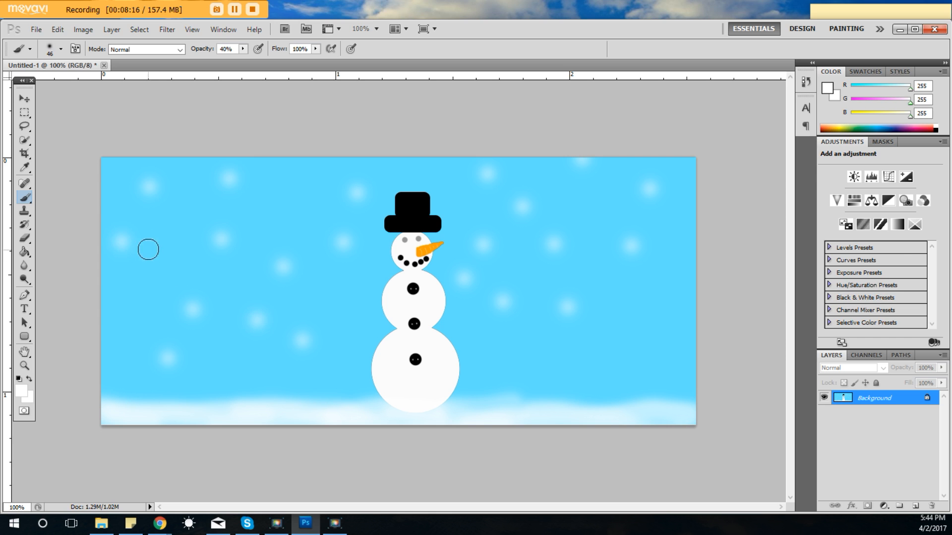
Fill the remaining gaps in the blue sky with more scattered soft white snowflakes.
click(149, 249)
click(107, 323)
click(215, 360)
click(293, 186)
click(347, 302)
click(439, 175)
click(412, 166)
click(670, 341)
click(478, 365)
click(651, 360)
click(568, 348)
click(591, 379)
click(635, 298)
click(582, 221)
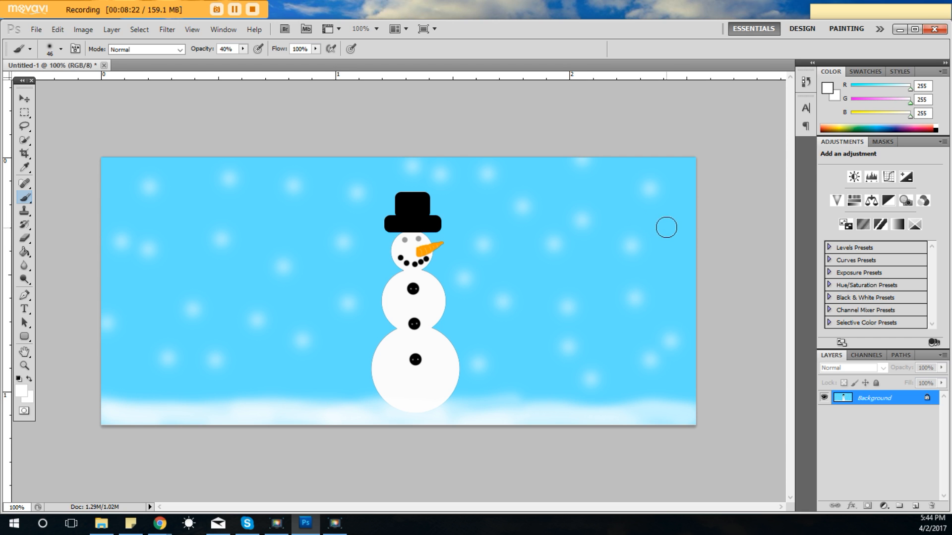
click(666, 227)
click(668, 284)
click(612, 201)
click(277, 214)
click(165, 208)
click(225, 294)
click(138, 289)
click(120, 367)
click(330, 367)
click(315, 303)
click(533, 357)
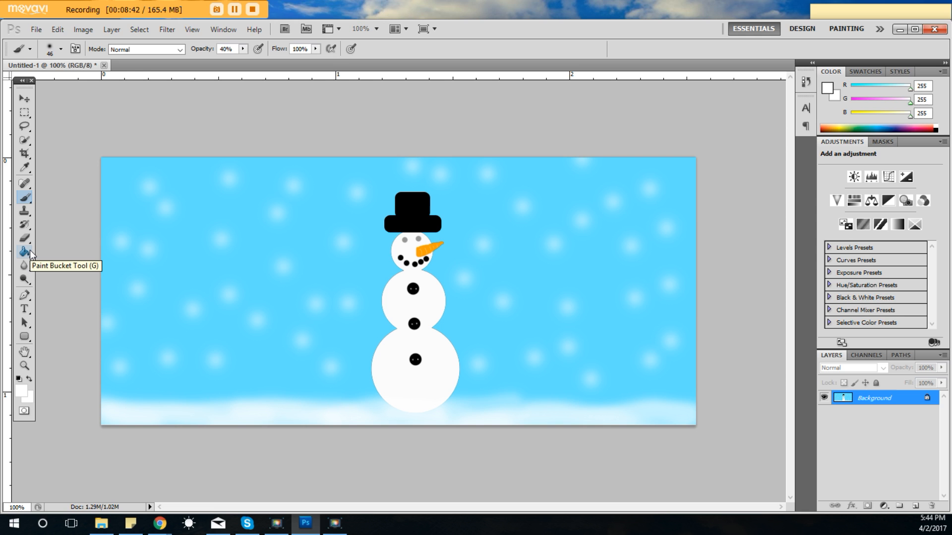
click(26, 391)
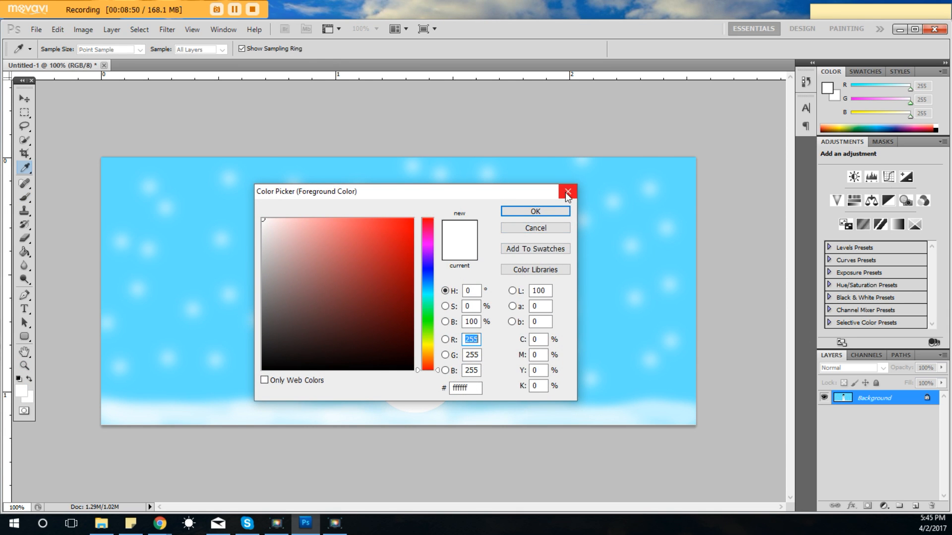
click(566, 193)
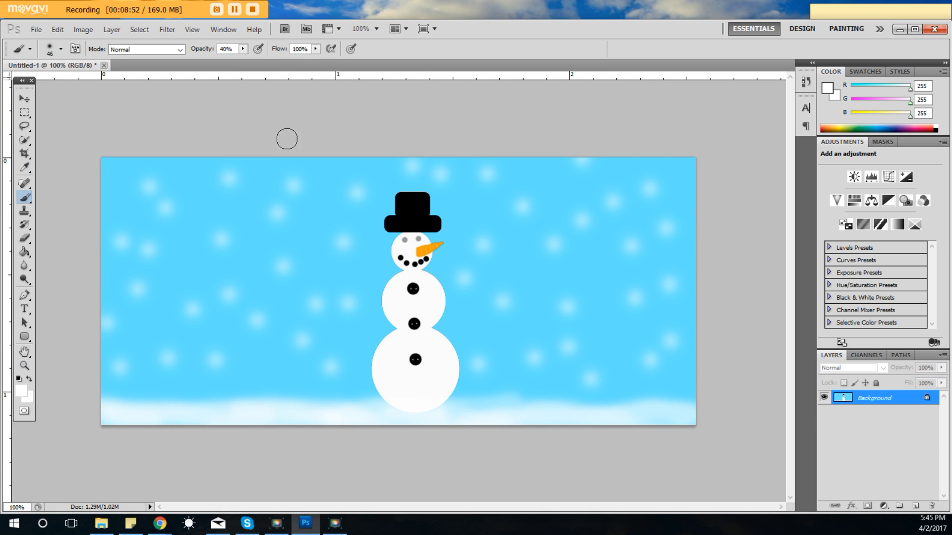